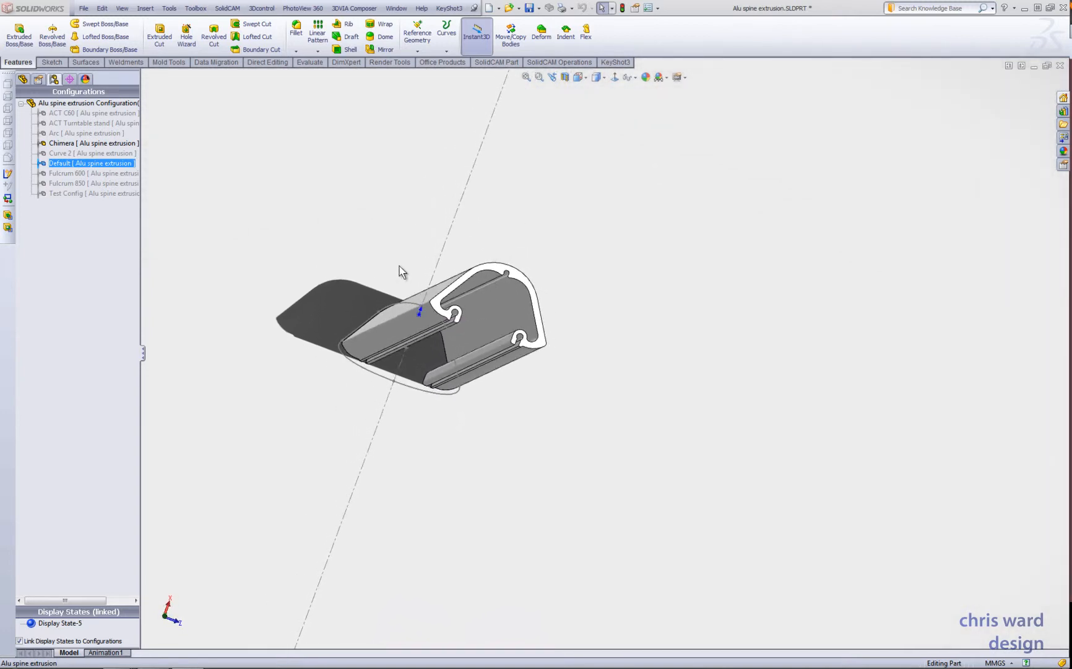
# - Review the Chimera configuration's features and expand Extrude1 to view the sketch beneath it
pyautogui.click(24, 79)
pyautogui.click(54, 234)
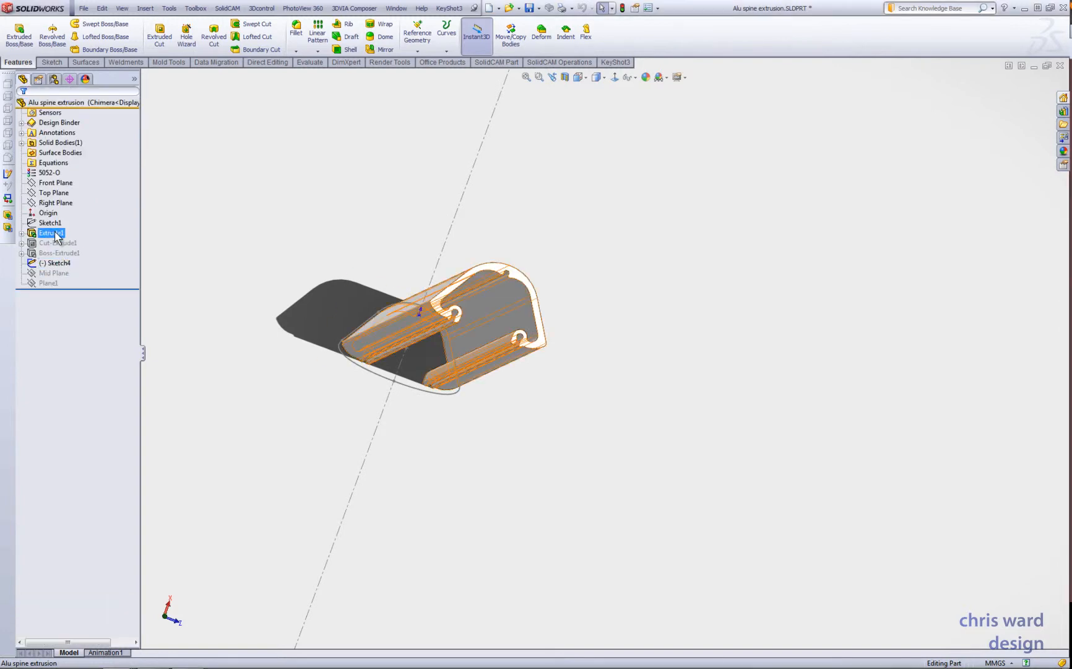
pyautogui.click(21, 232)
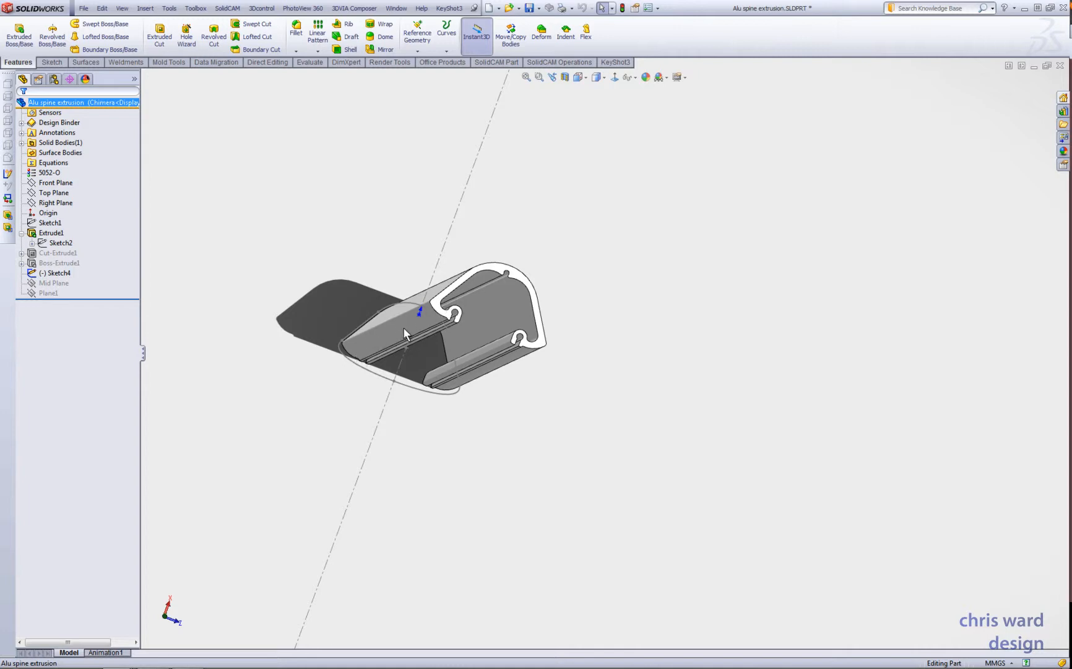
# - Compare the extrusion's configurations by activating Arc, ACT Turntable stand, Arc again and finally Chimera
pyautogui.click(55, 80)
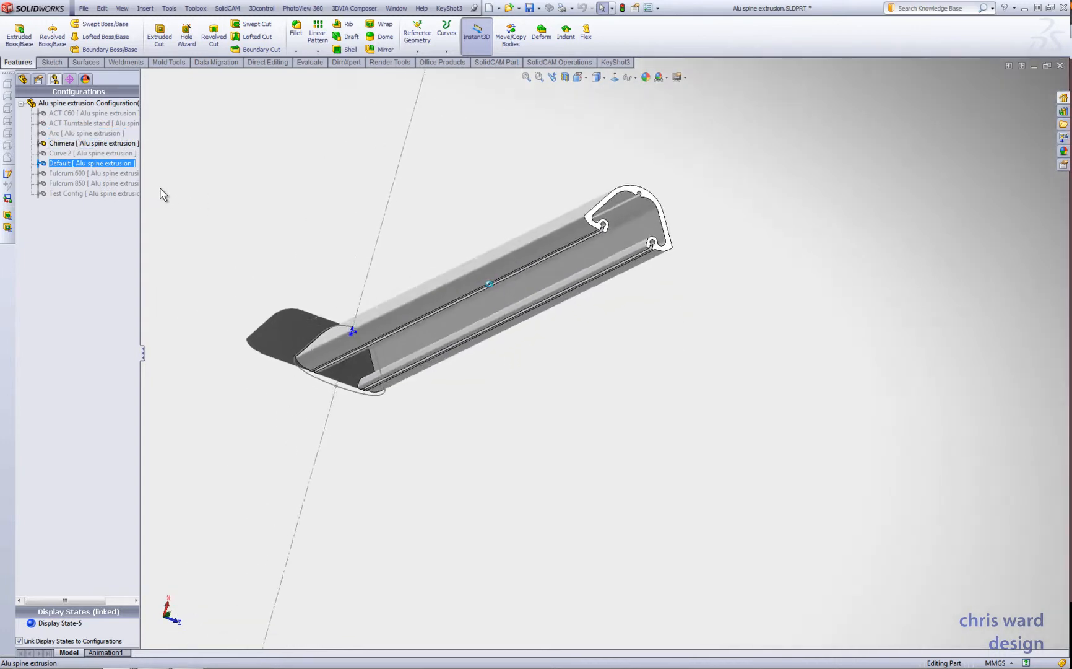
pyautogui.doubleClick(82, 136)
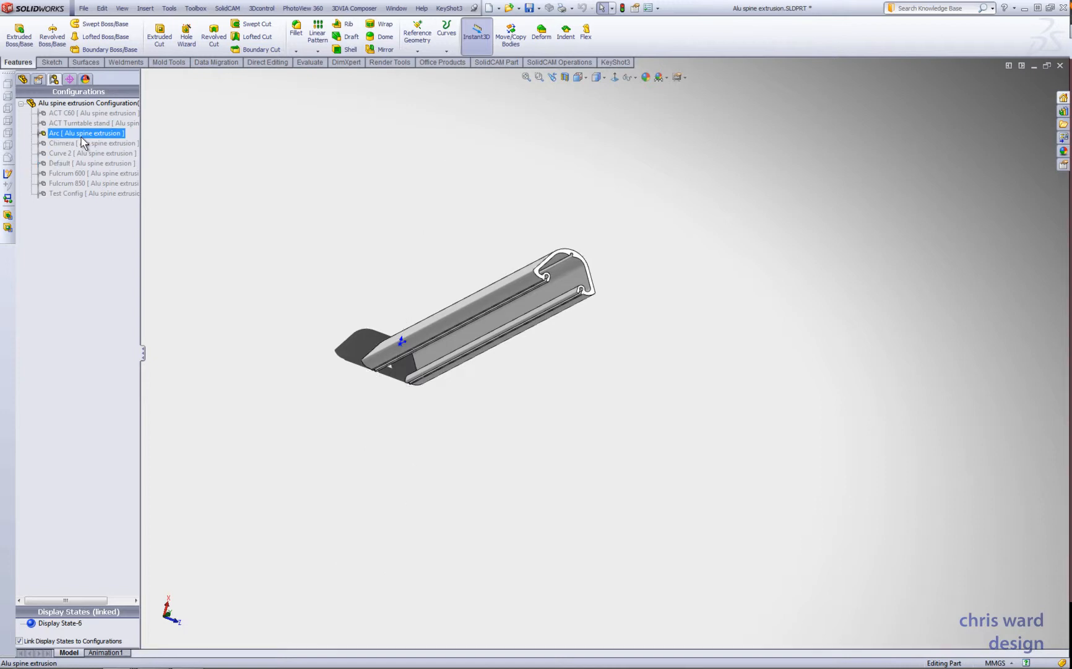
pyautogui.doubleClick(85, 124)
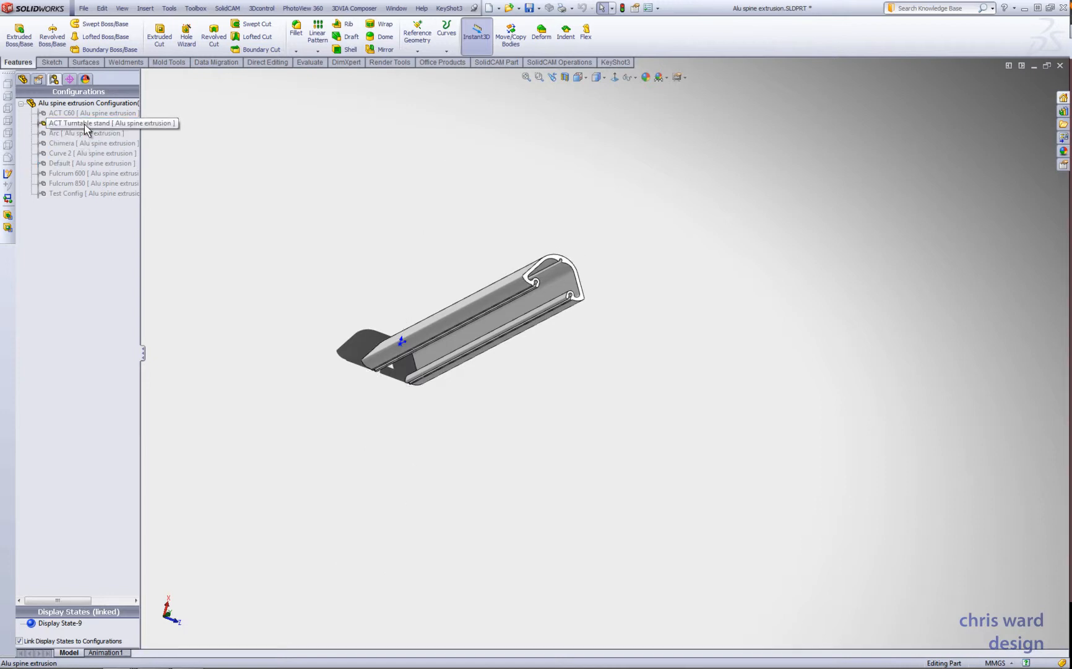
pyautogui.doubleClick(89, 135)
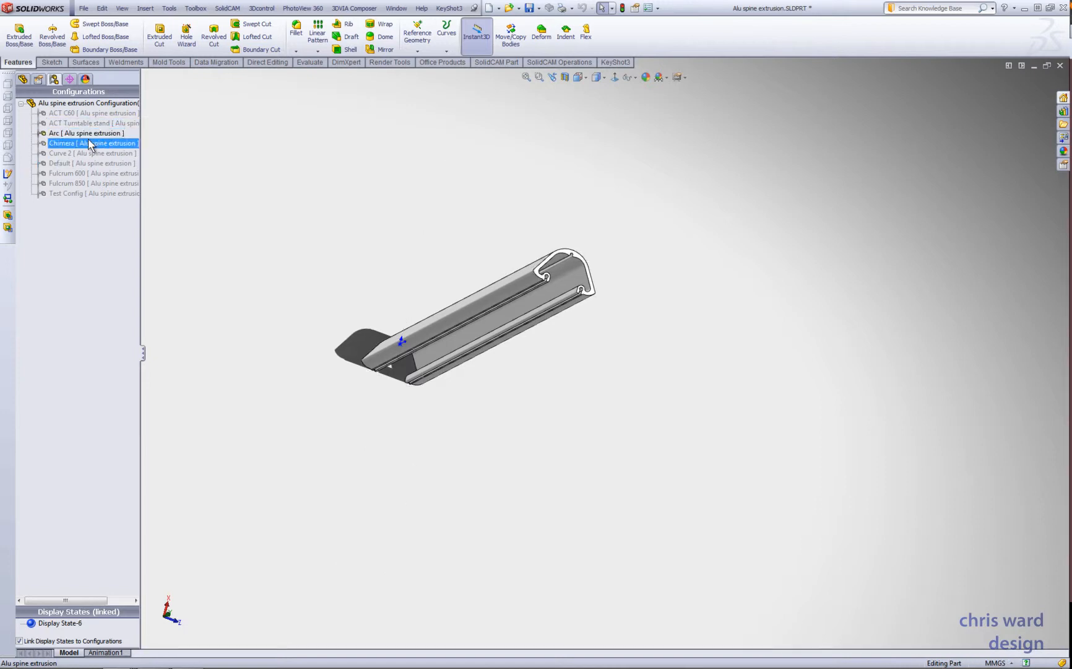
pyautogui.doubleClick(89, 145)
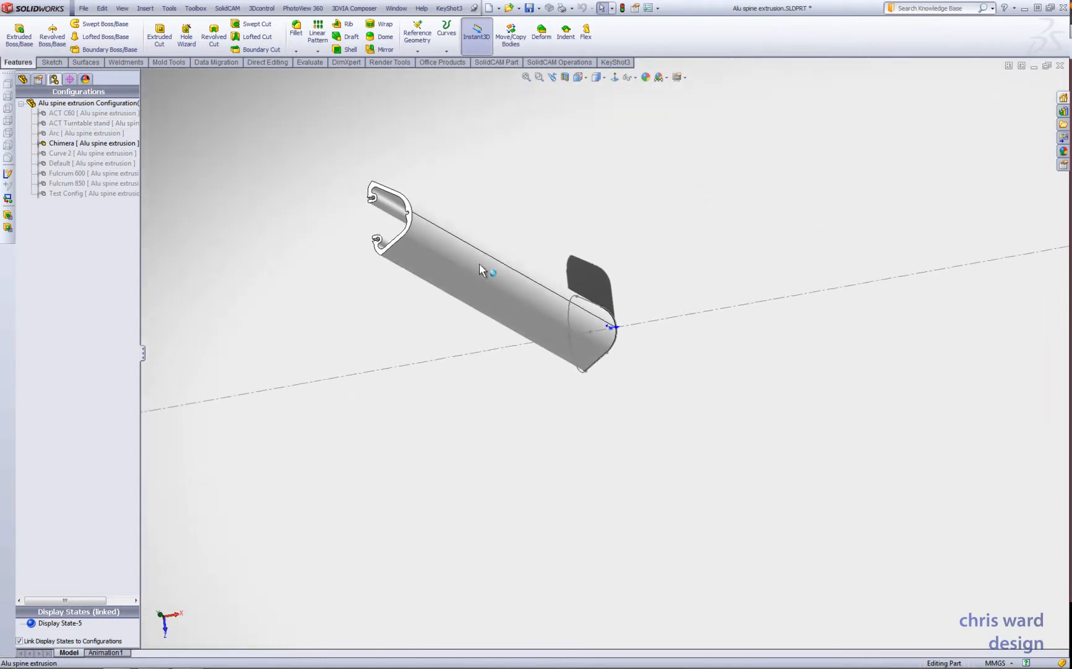
# - Activate the ACT C60 configuration and examine the round tubular boss on the extrusion
pyautogui.click(57, 114)
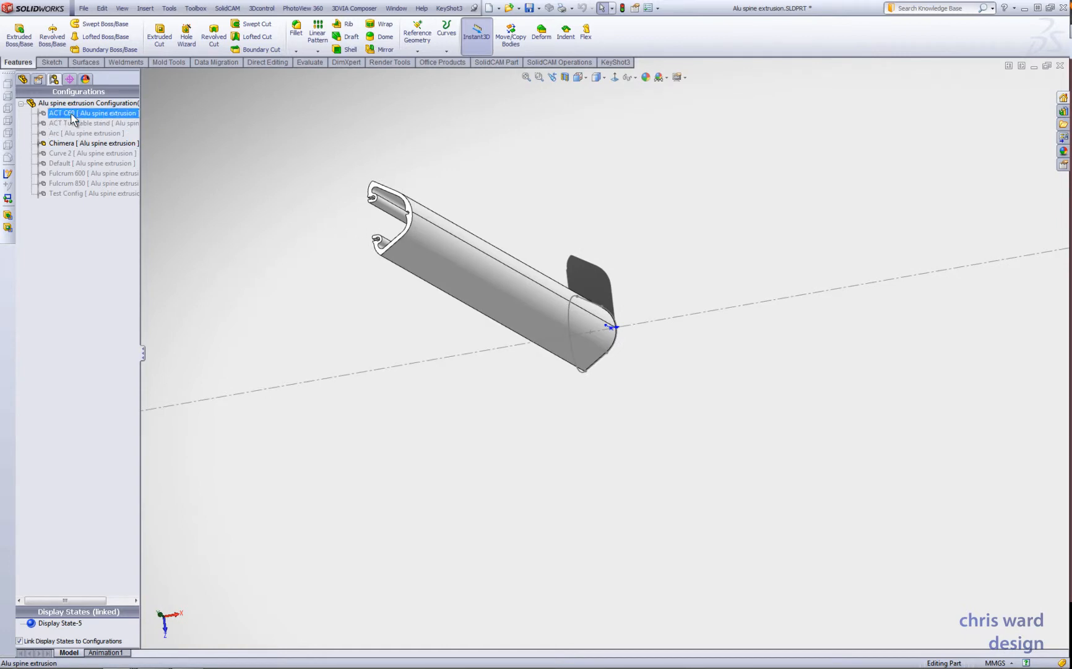
pyautogui.doubleClick(72, 115)
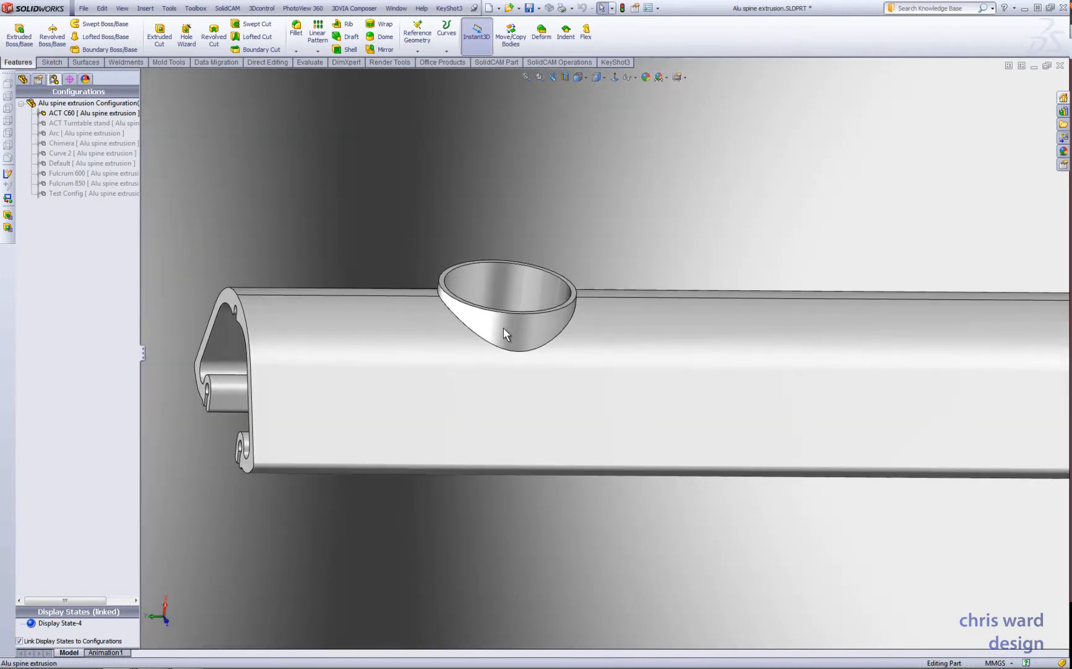
pyautogui.click(503, 327)
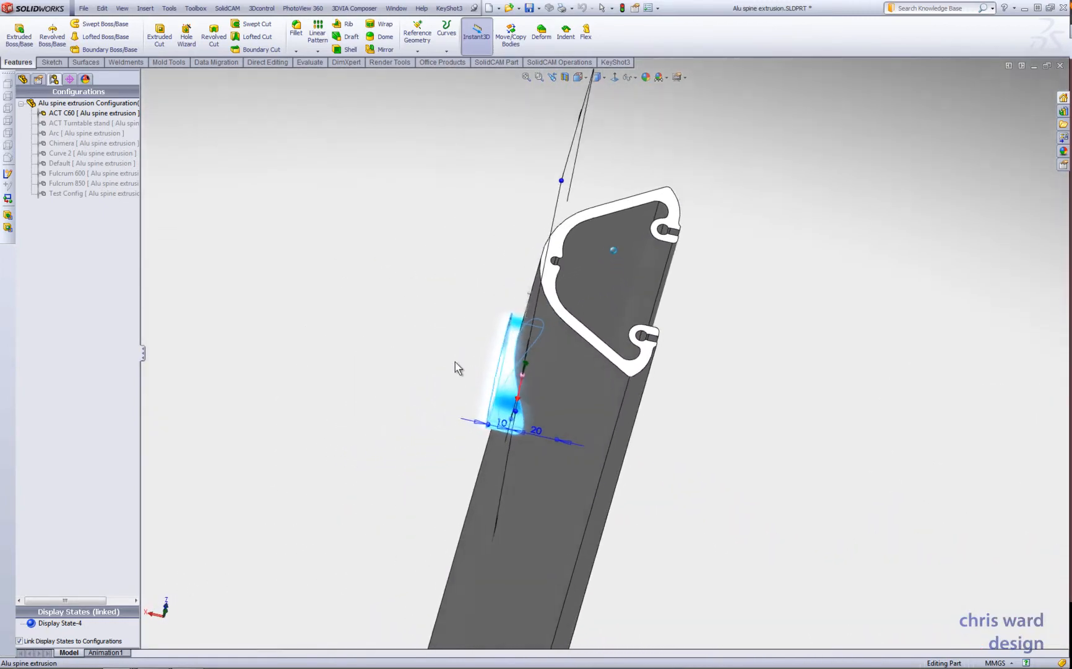
pyautogui.click(448, 313)
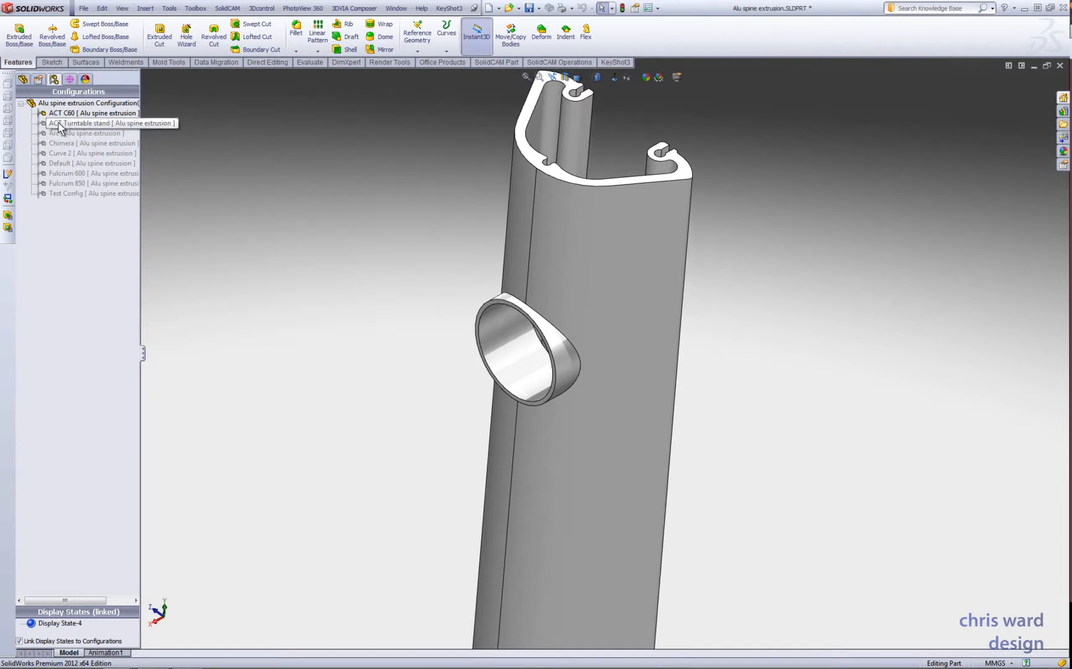
# - Activate the ACT Turntable stand configuration for comparison, then return to ACT C60
pyautogui.doubleClick(65, 125)
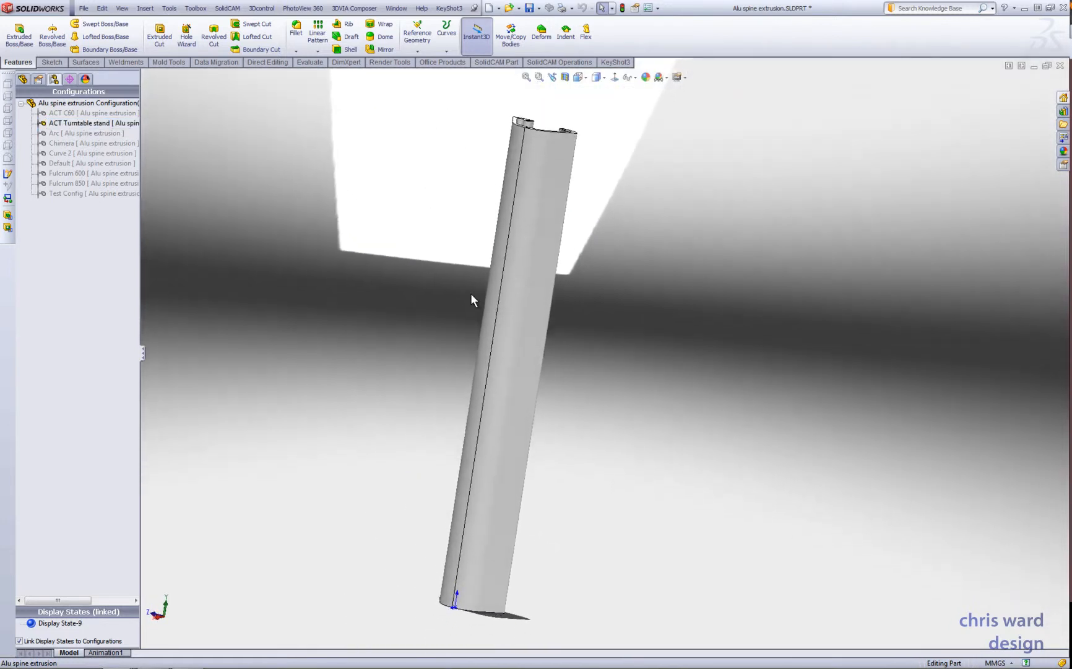
pyautogui.click(51, 114)
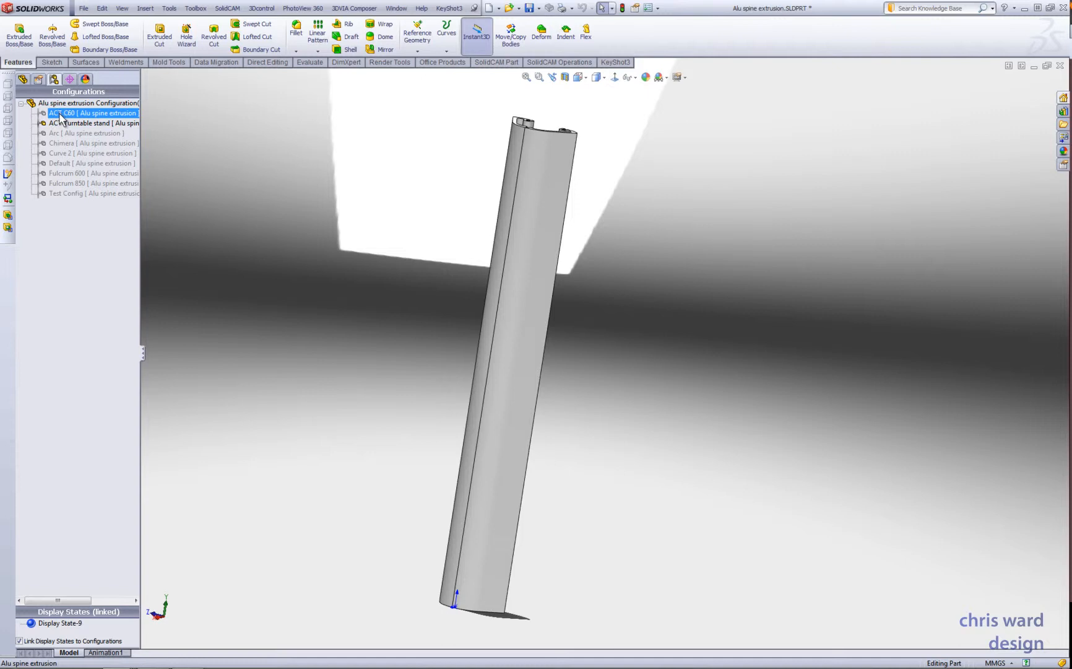
pyautogui.doubleClick(60, 117)
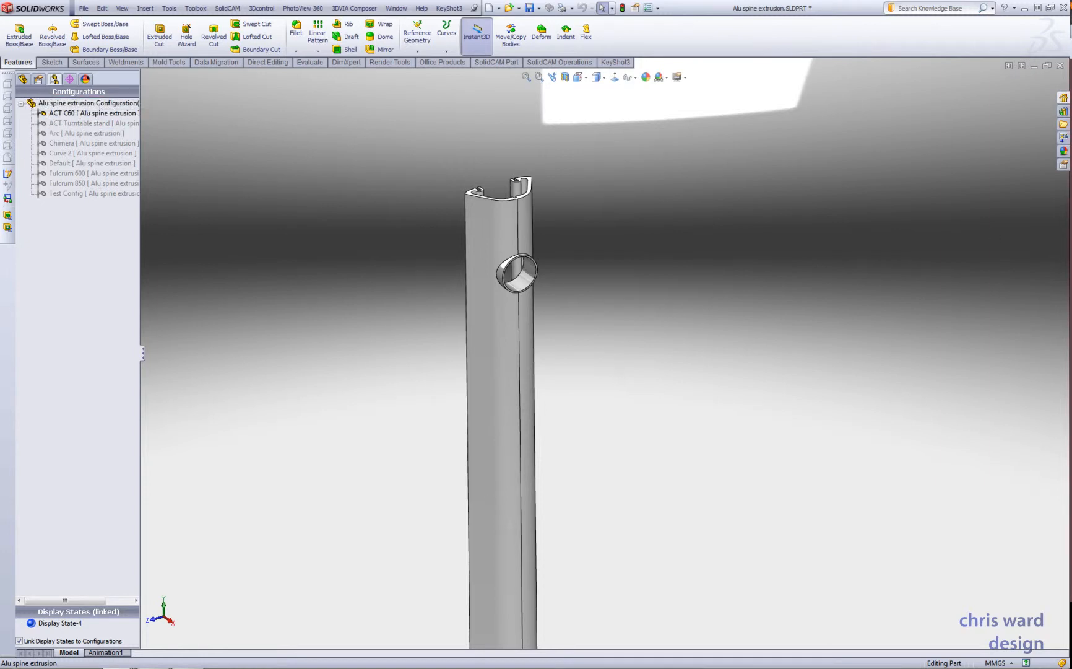
# - Create a new part document and open a sketch on its Top Plane
pyautogui.hotkey('ctrl', 'n')
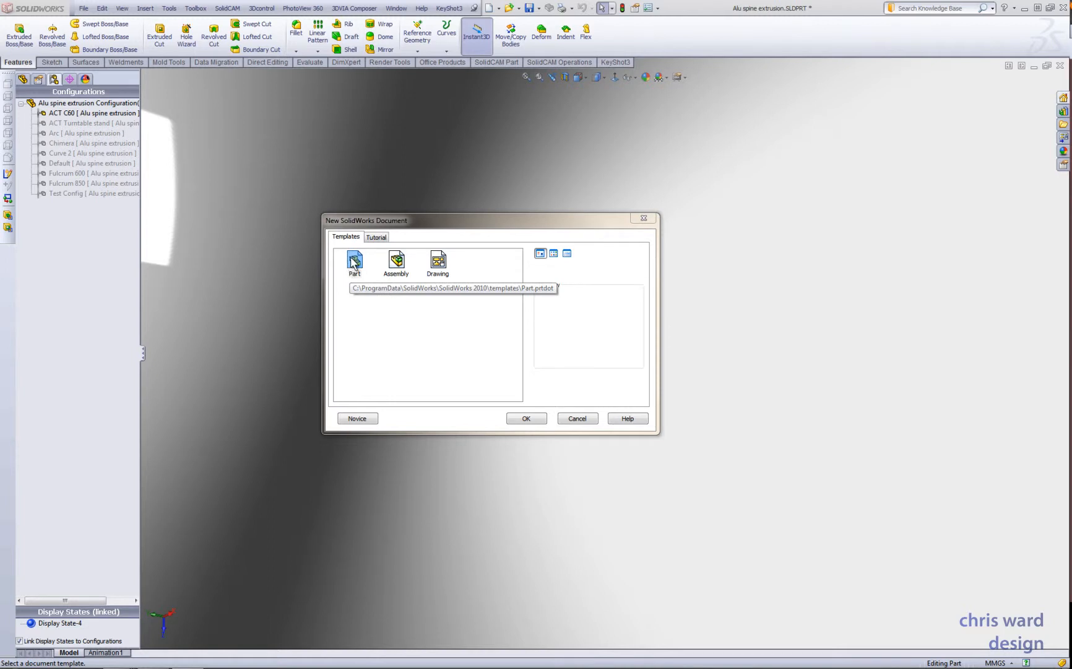
pyautogui.click(525, 419)
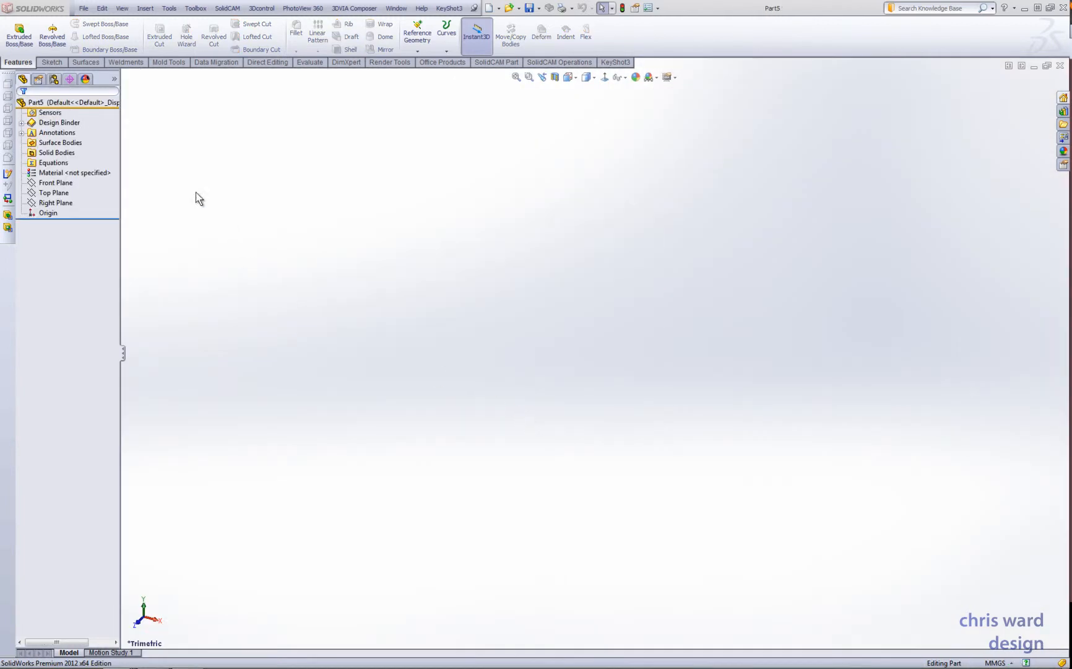
pyautogui.click(52, 64)
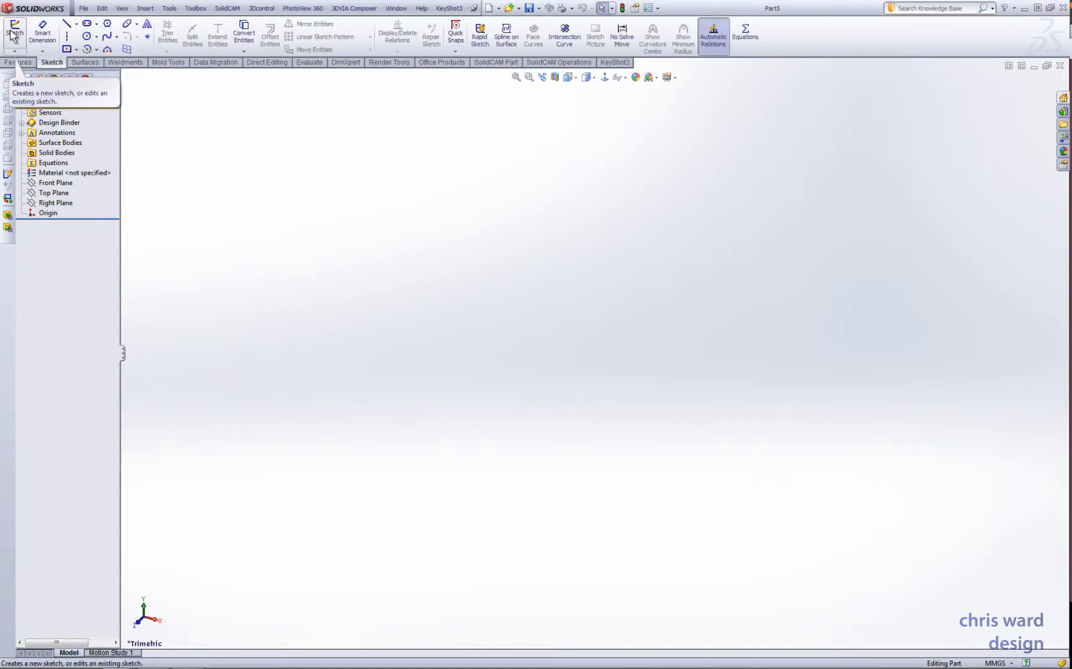
pyautogui.click(14, 31)
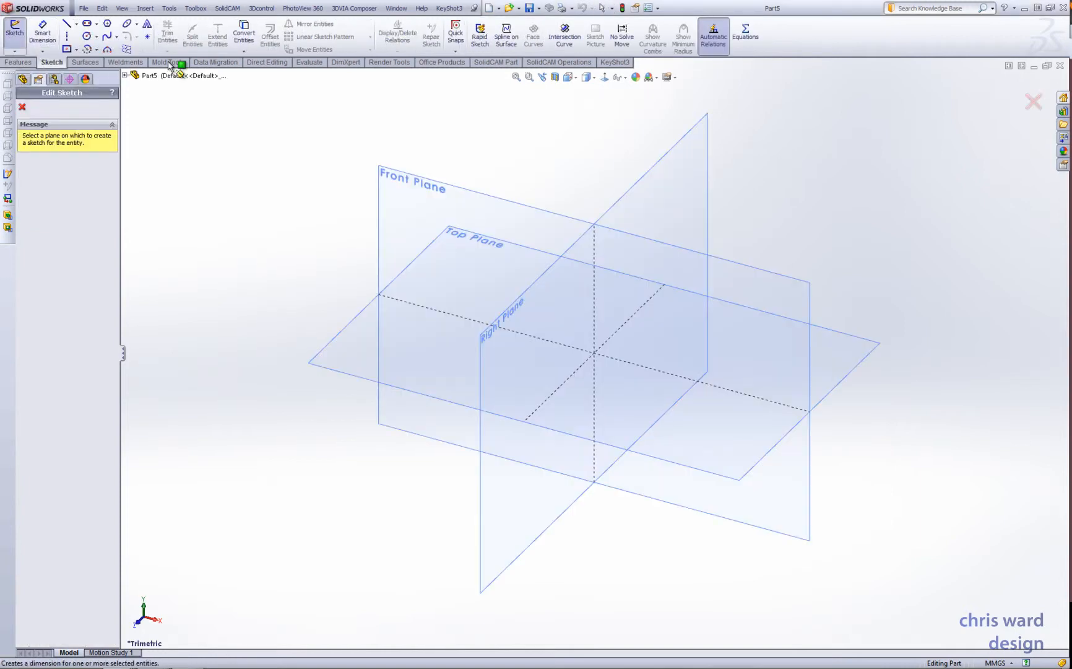
pyautogui.click(337, 356)
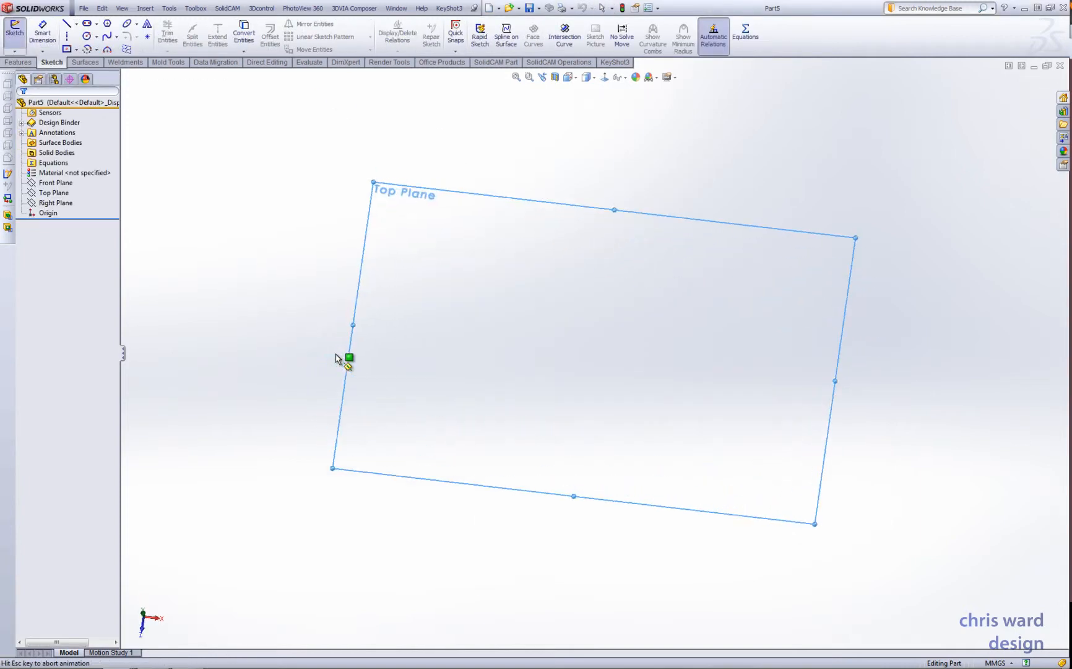
# - Sketch a center rectangle about 173 by 99 mm, centred on the origin
pyautogui.click(67, 49)
pyautogui.click(595, 353)
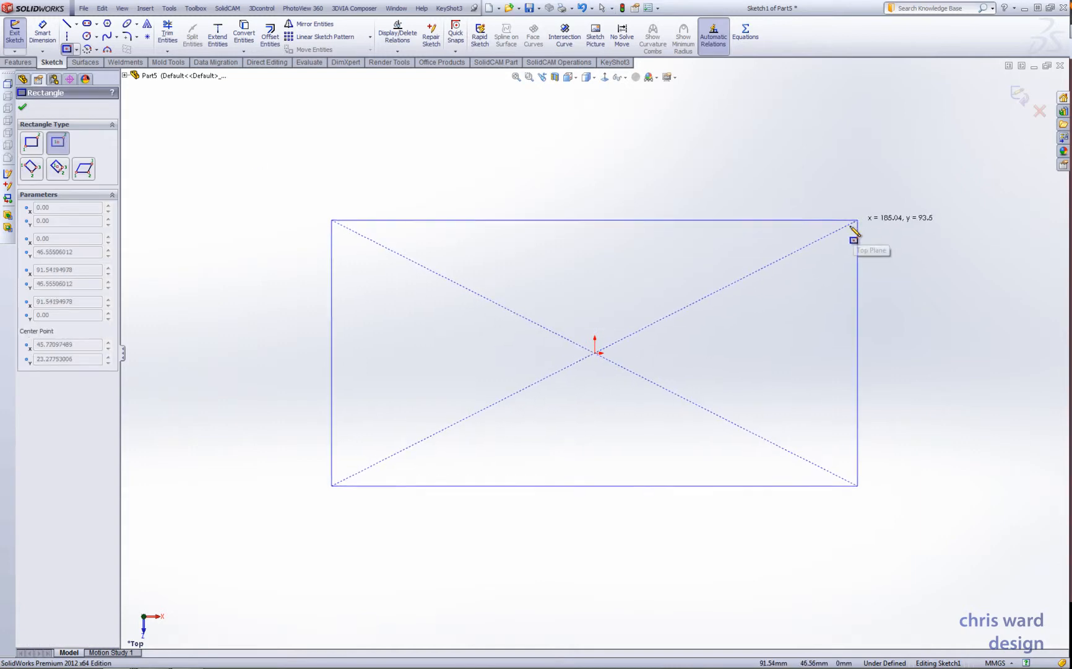
pyautogui.click(842, 212)
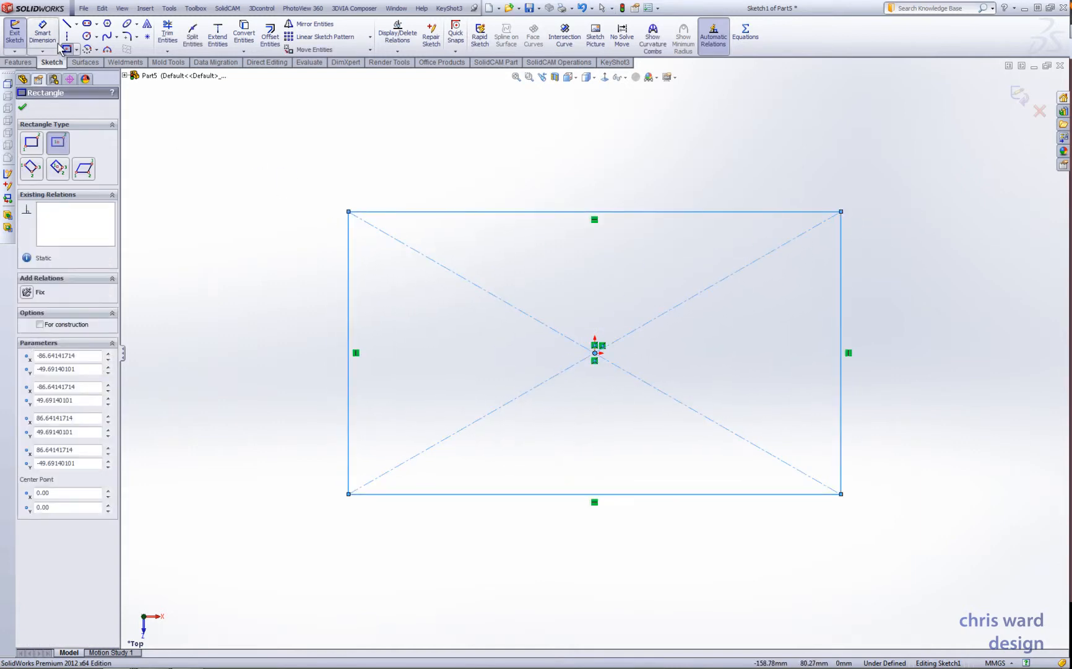
# - Dimension the rectangle 200 mm wide and 100 mm high, and finish the sketch
pyautogui.click(44, 35)
pyautogui.click(548, 212)
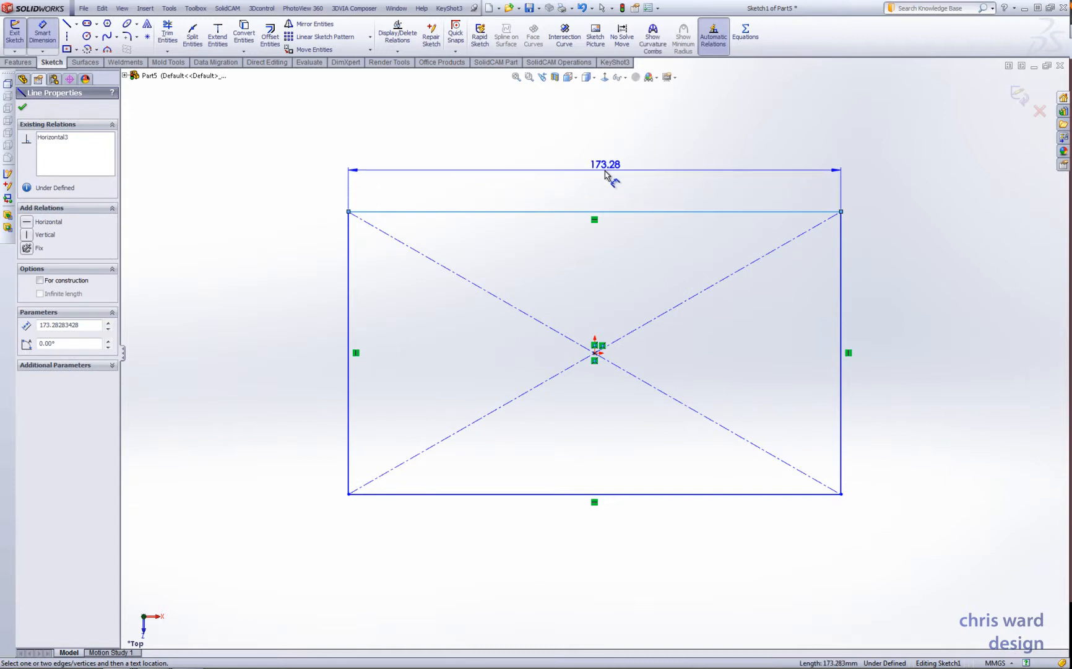
pyautogui.click(610, 174)
pyautogui.write('200')
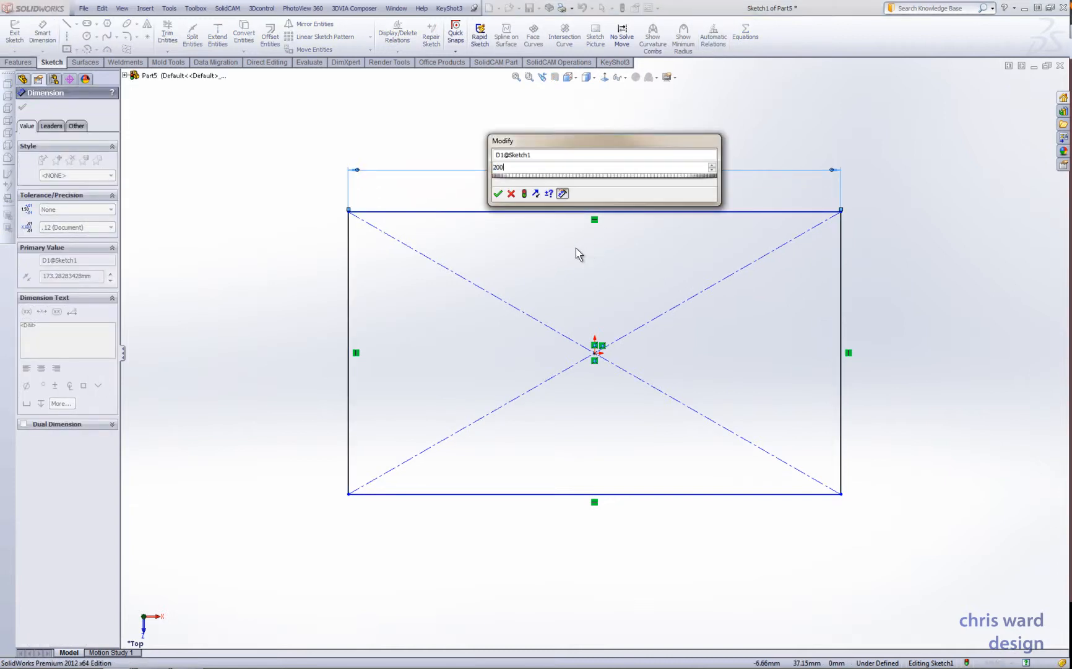
pyautogui.press('Return')
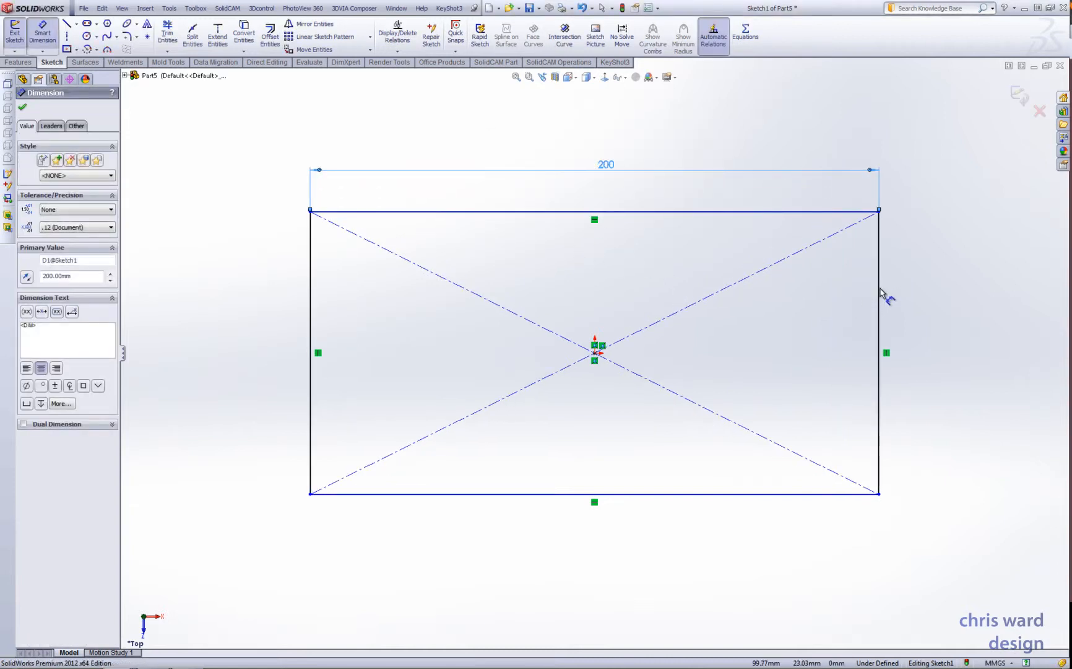
pyautogui.click(880, 290)
pyautogui.click(936, 329)
pyautogui.write('100')
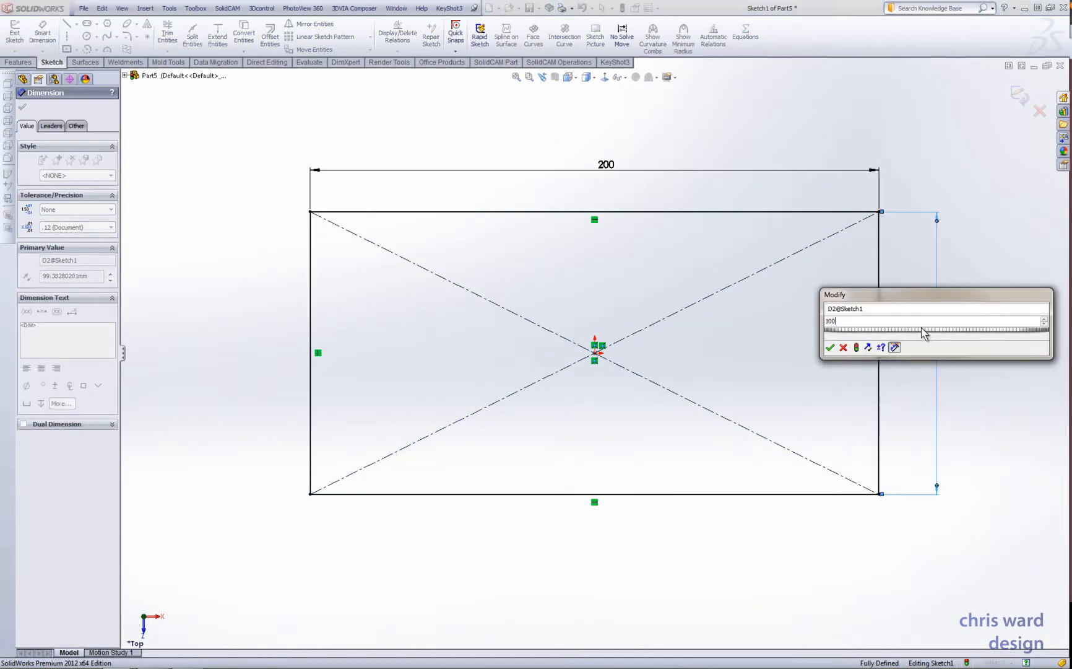
pyautogui.press('Return')
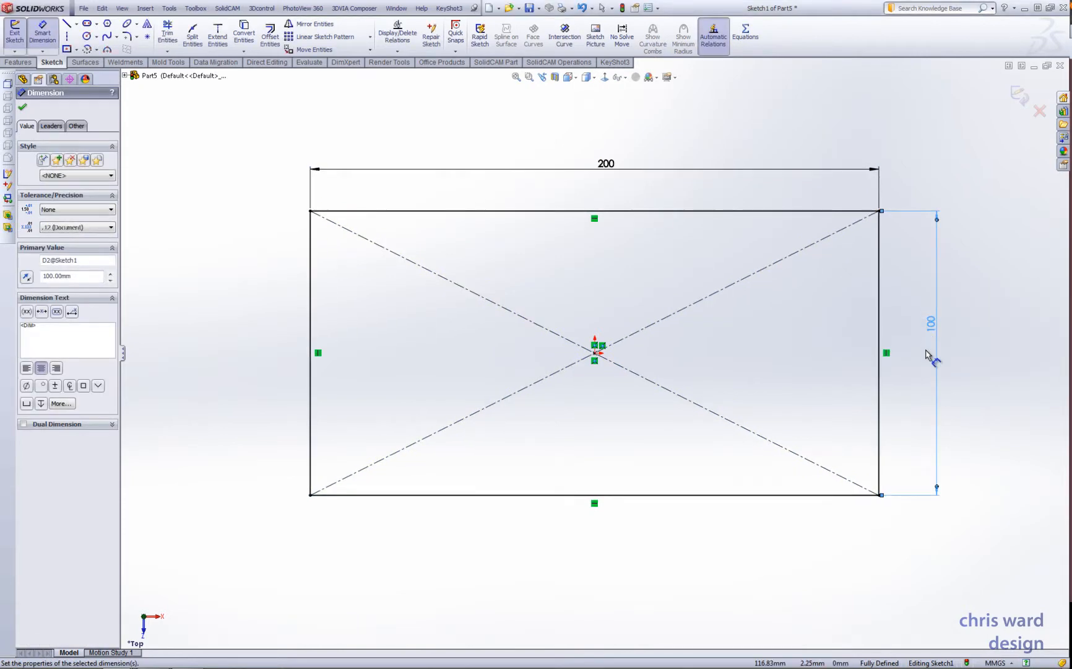
pyautogui.click(1020, 96)
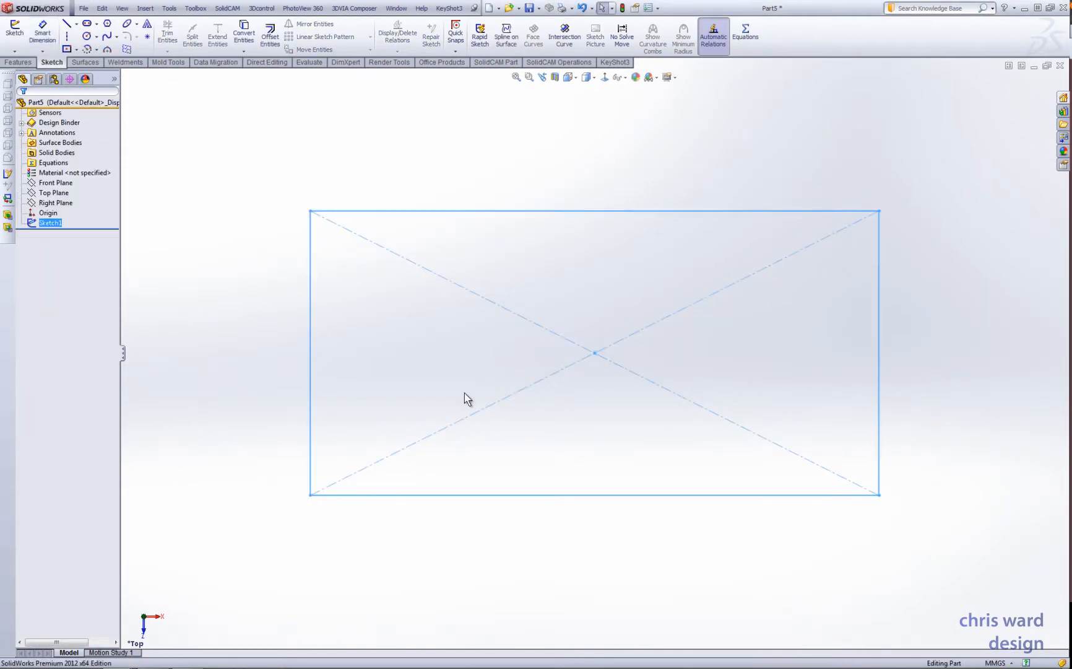
# - Extrude the rectangle upward 60 mm with a Blind end condition to form a solid block
pyautogui.click(18, 62)
pyautogui.click(19, 34)
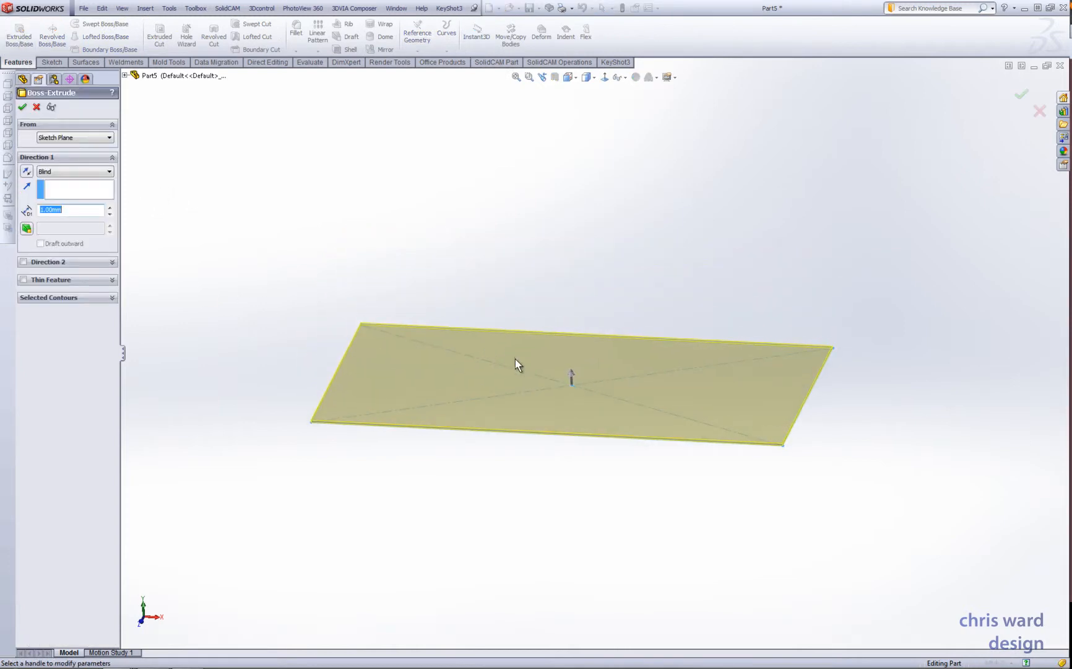
pyautogui.moveTo(572, 374)
pyautogui.mouseDown()
pyautogui.moveTo(586, 340)
pyautogui.moveTo(586, 257)
pyautogui.mouseUp()
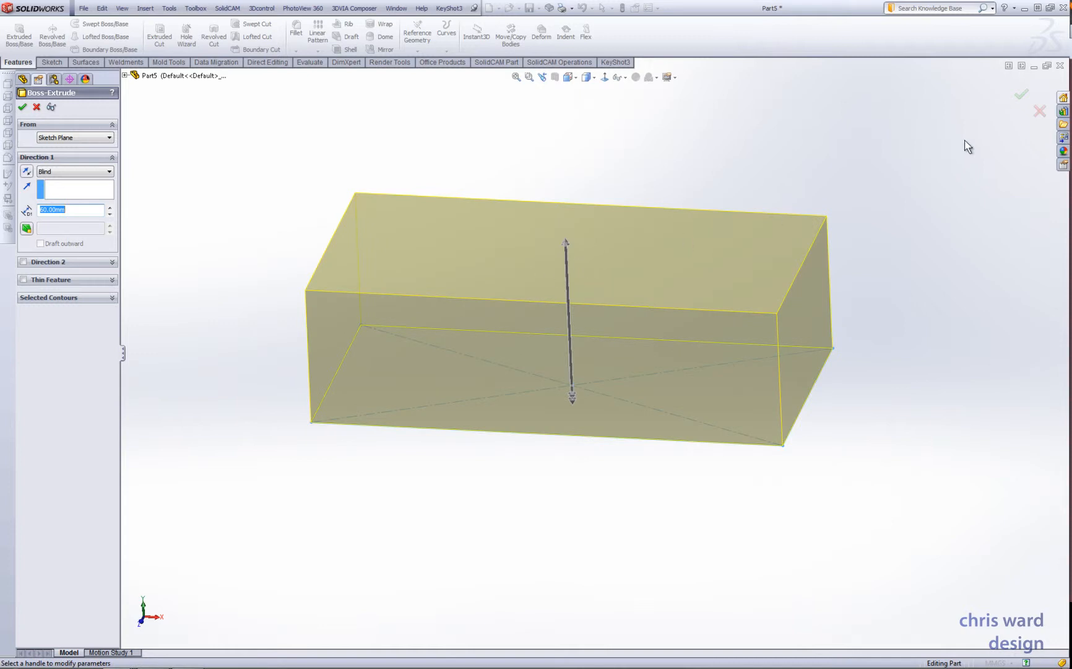
pyautogui.click(1022, 95)
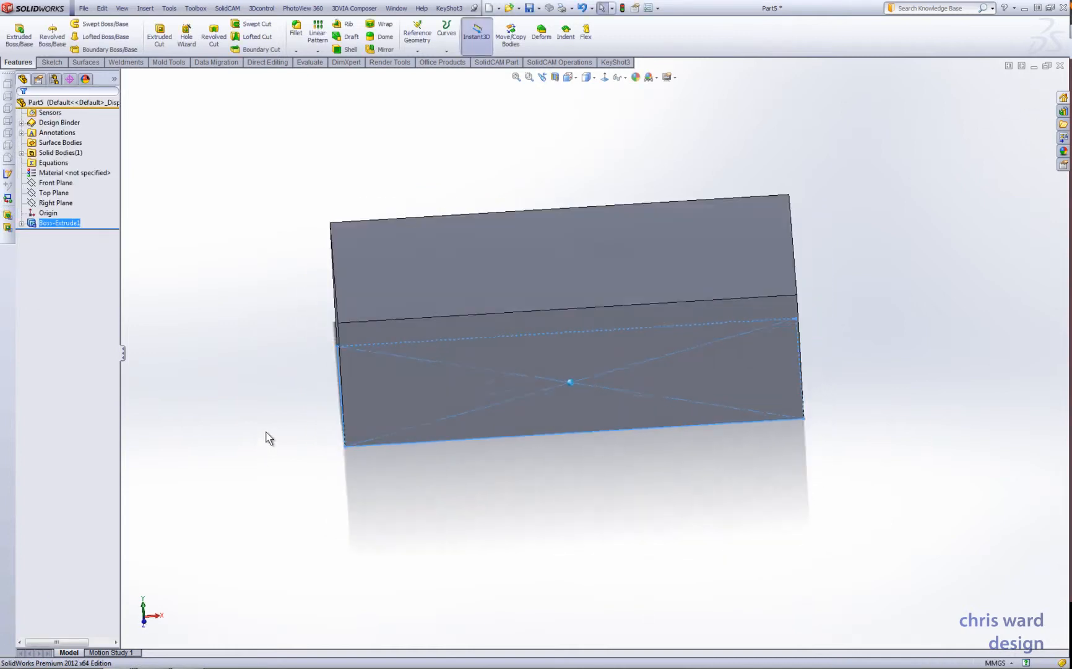
pyautogui.click(260, 418)
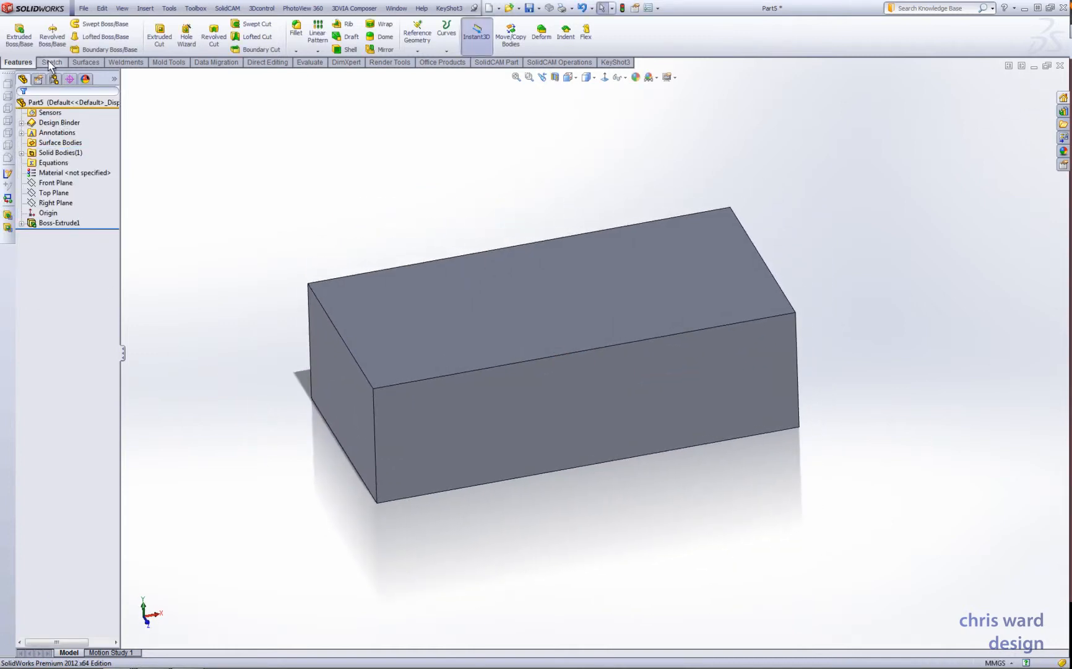
# - Open a sketch on the block's top face and draw a horizontal straight slot near its upper-left corner, about 20 mm between centres and 14 mm wide
pyautogui.click(52, 62)
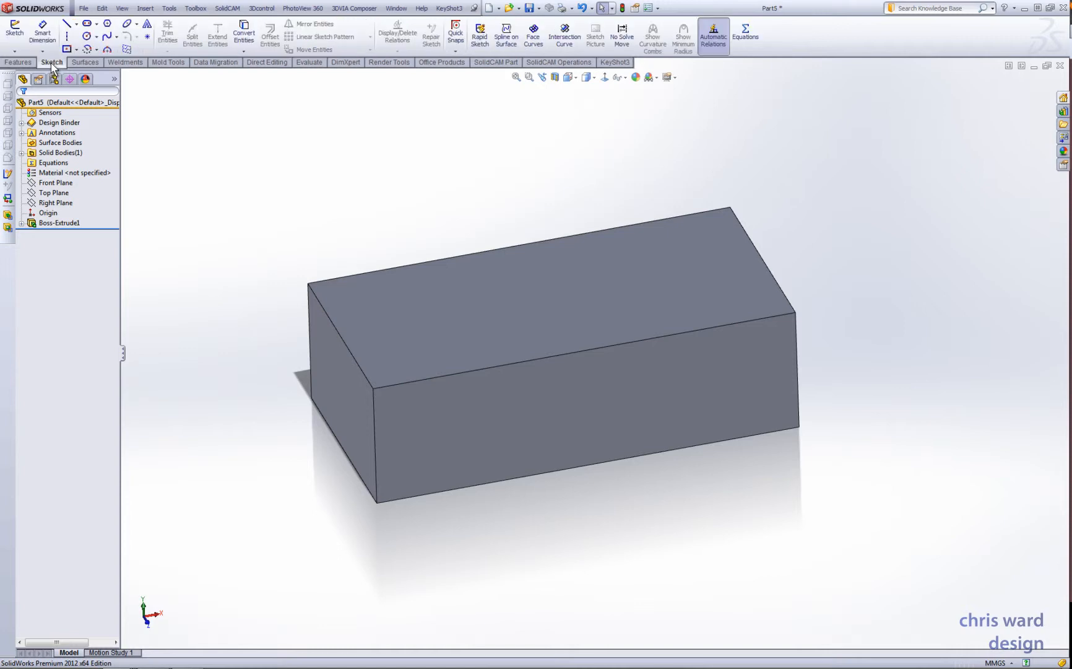
pyautogui.click(14, 31)
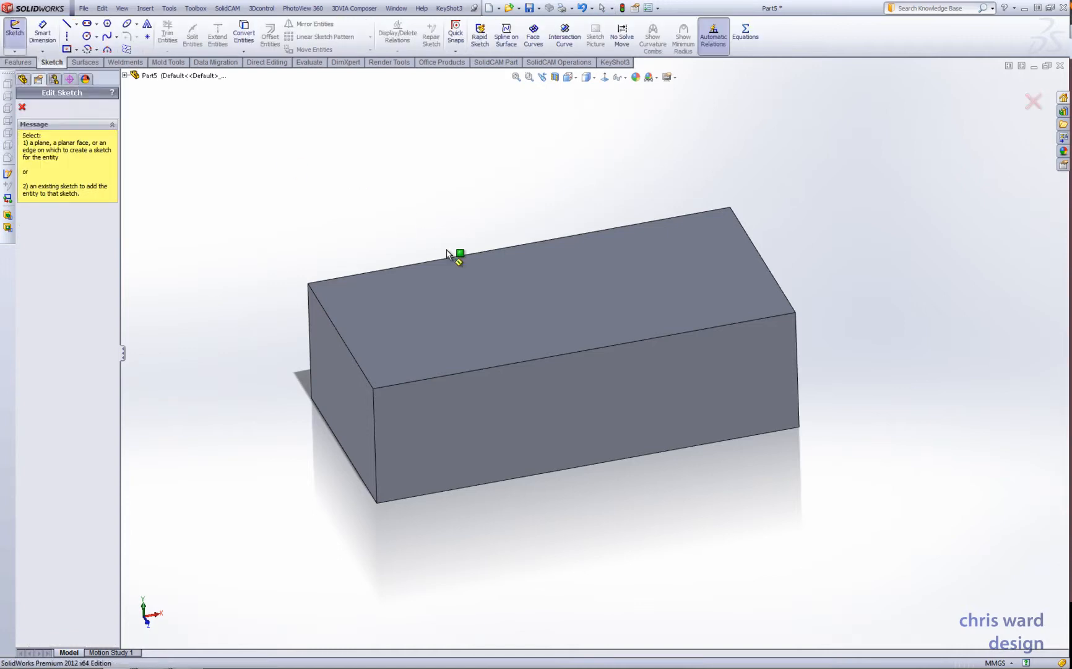
pyautogui.click(492, 310)
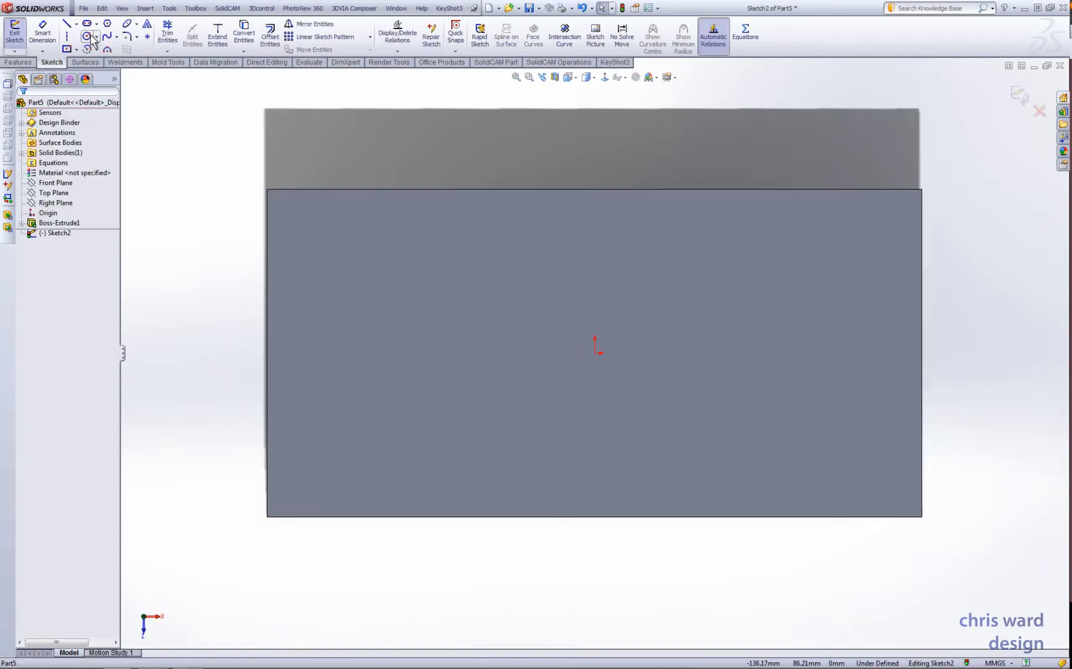
pyautogui.click(86, 25)
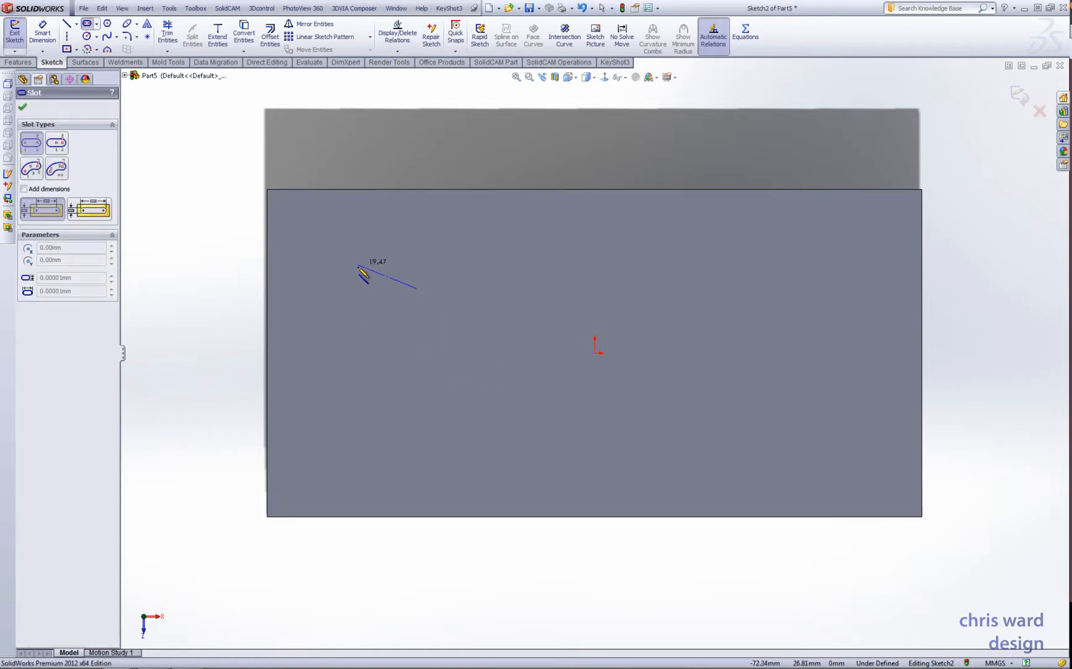
pyautogui.click(351, 288)
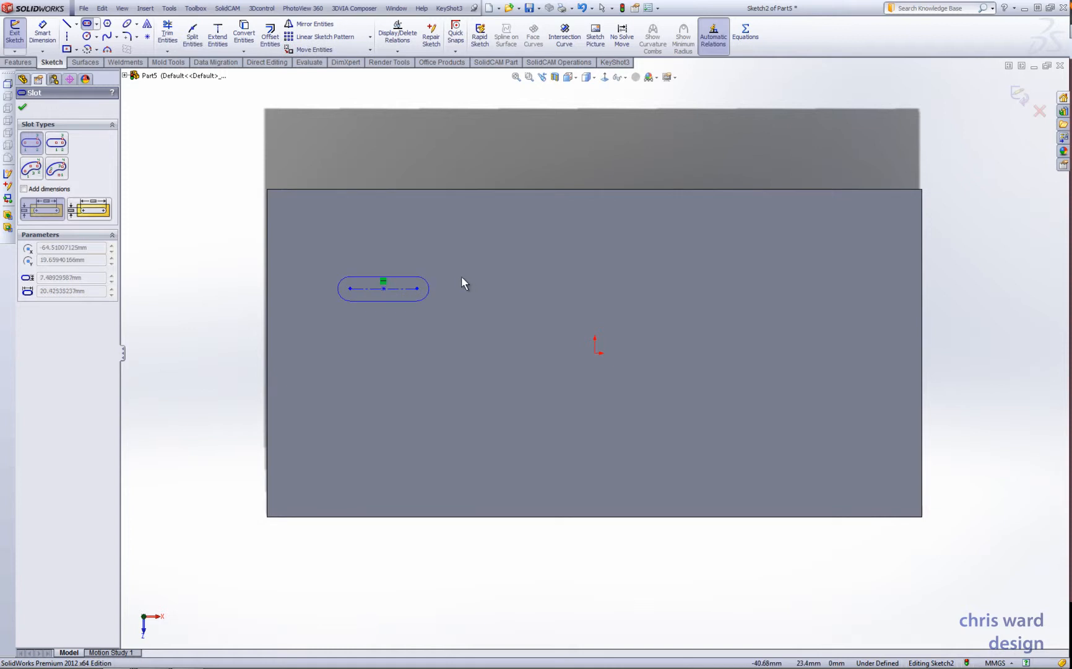
pyautogui.click(444, 268)
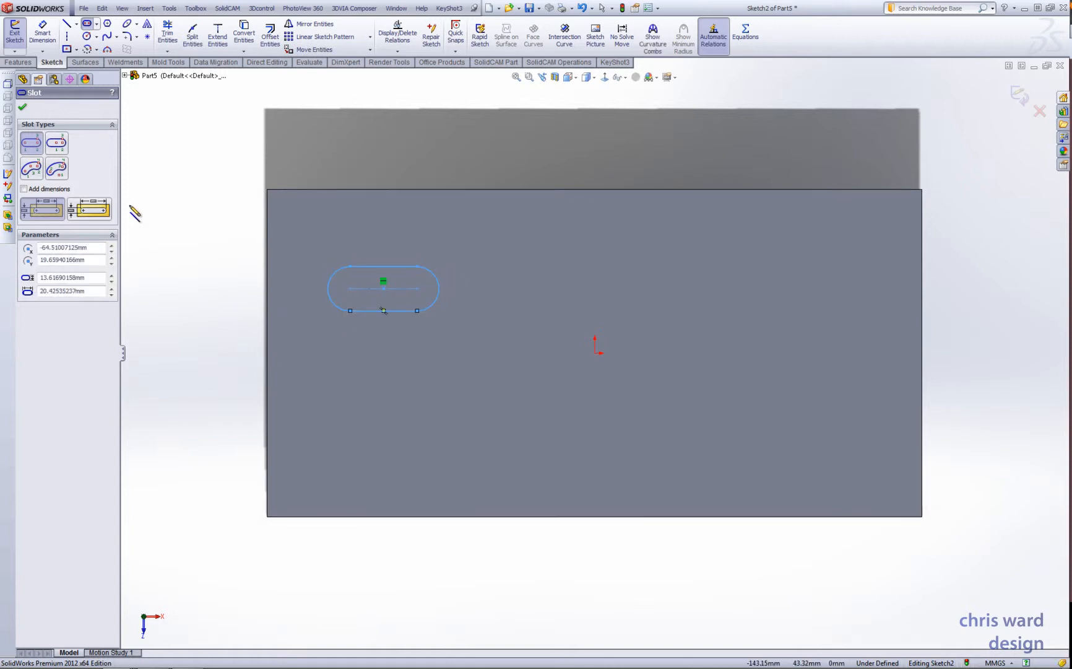
# - Dimension the slot's left arc centre 30 mm from the block's left edge and 30 mm from its upper edge
pyautogui.click(42, 34)
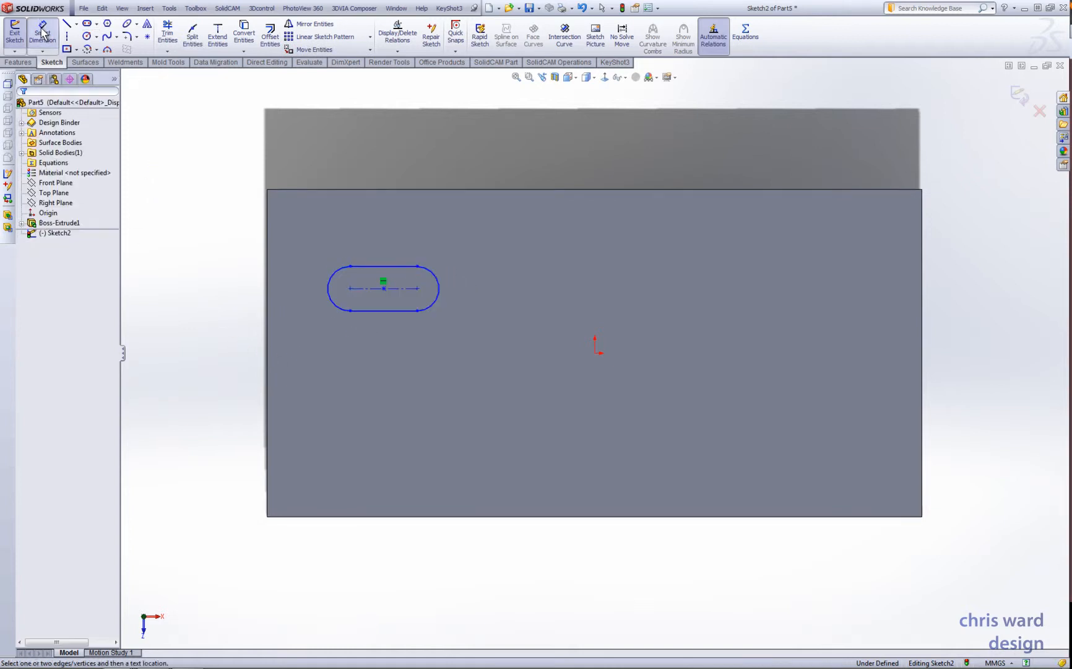
pyautogui.click(267, 247)
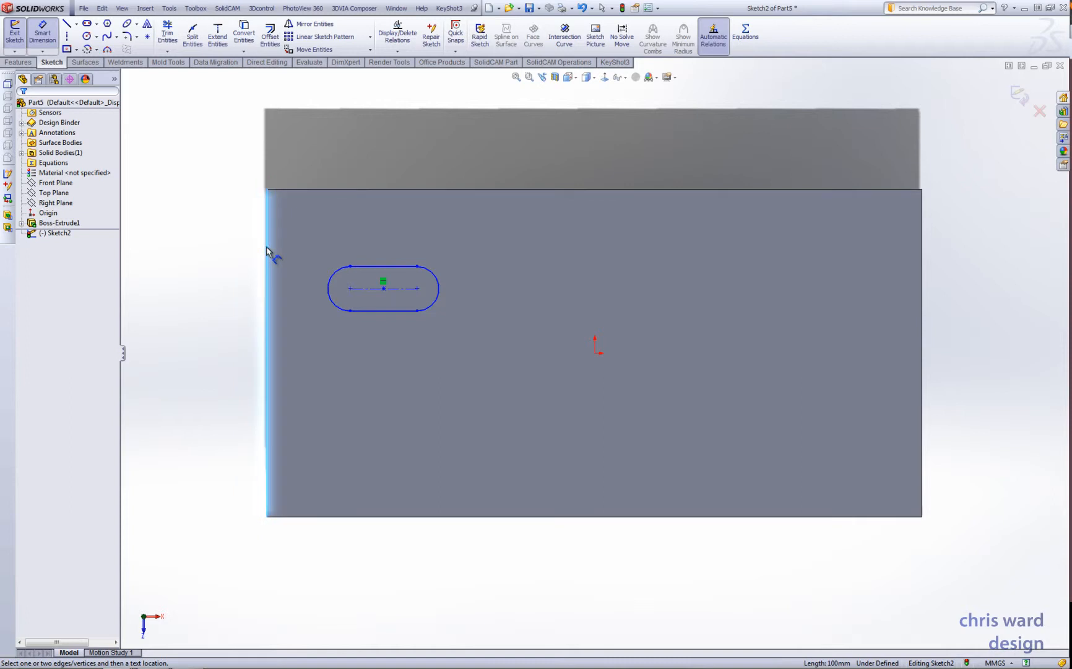
pyautogui.click(350, 288)
pyautogui.click(309, 355)
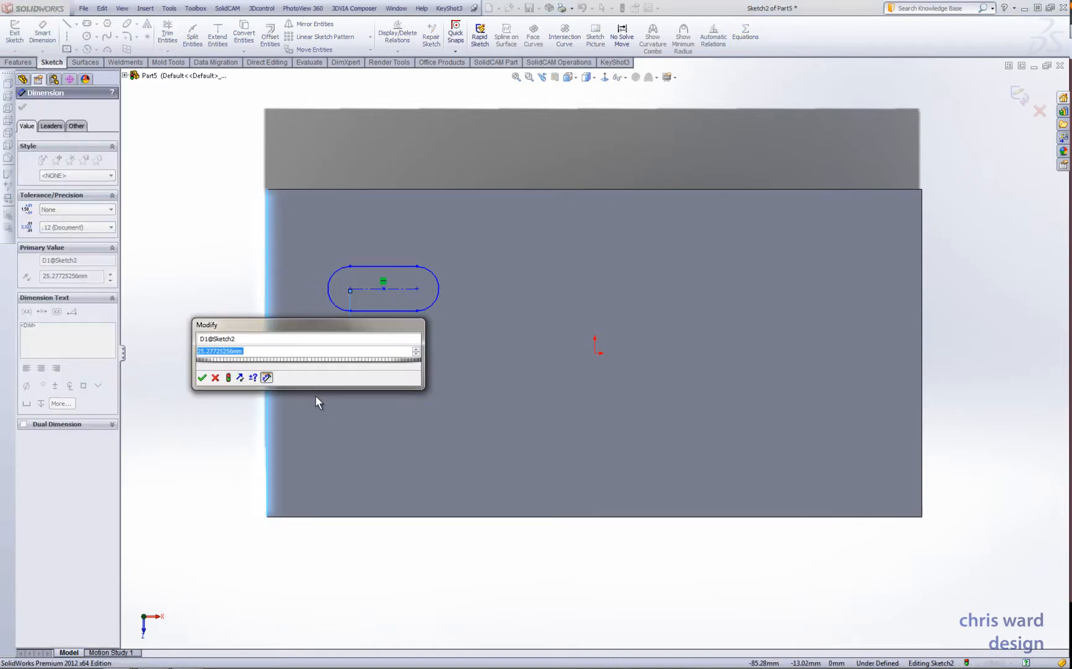
pyautogui.press('Return')
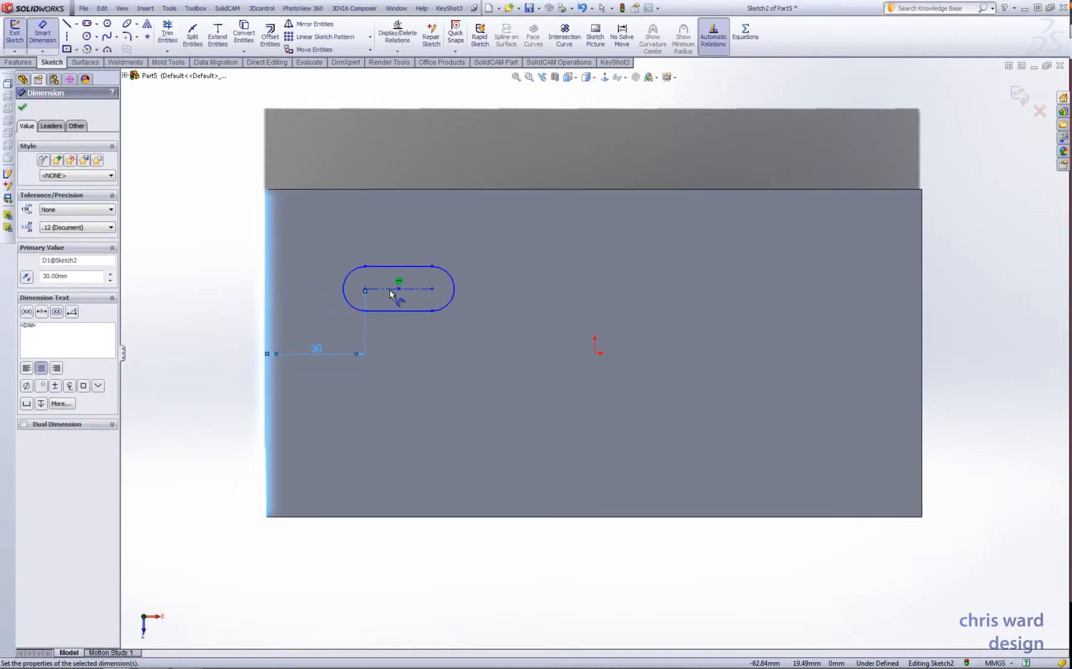
pyautogui.click(389, 290)
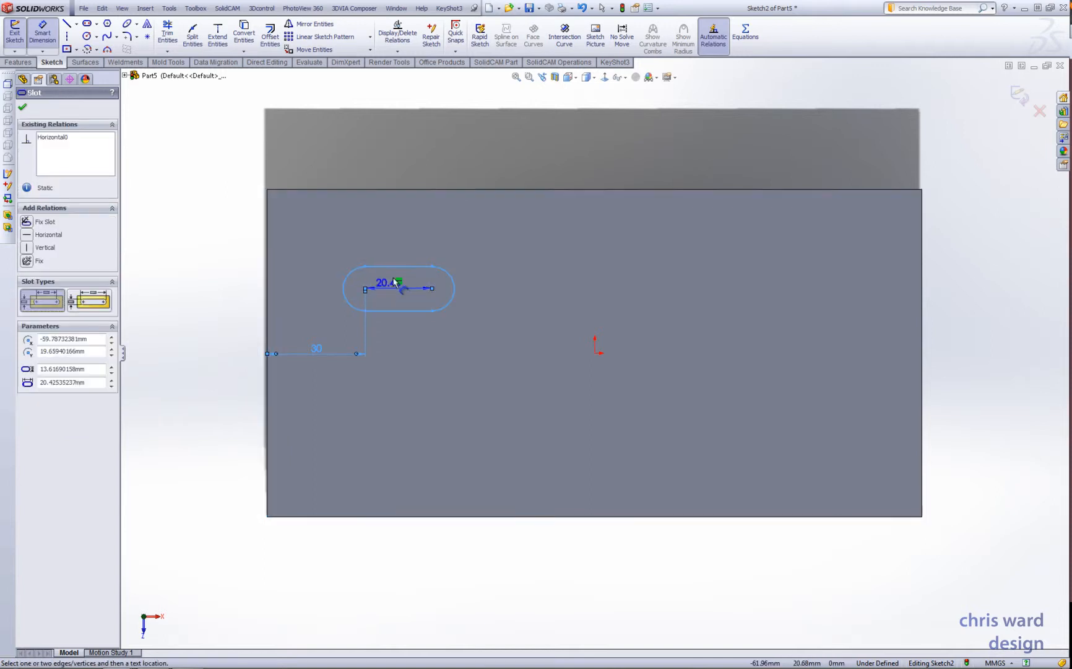
pyautogui.click(404, 190)
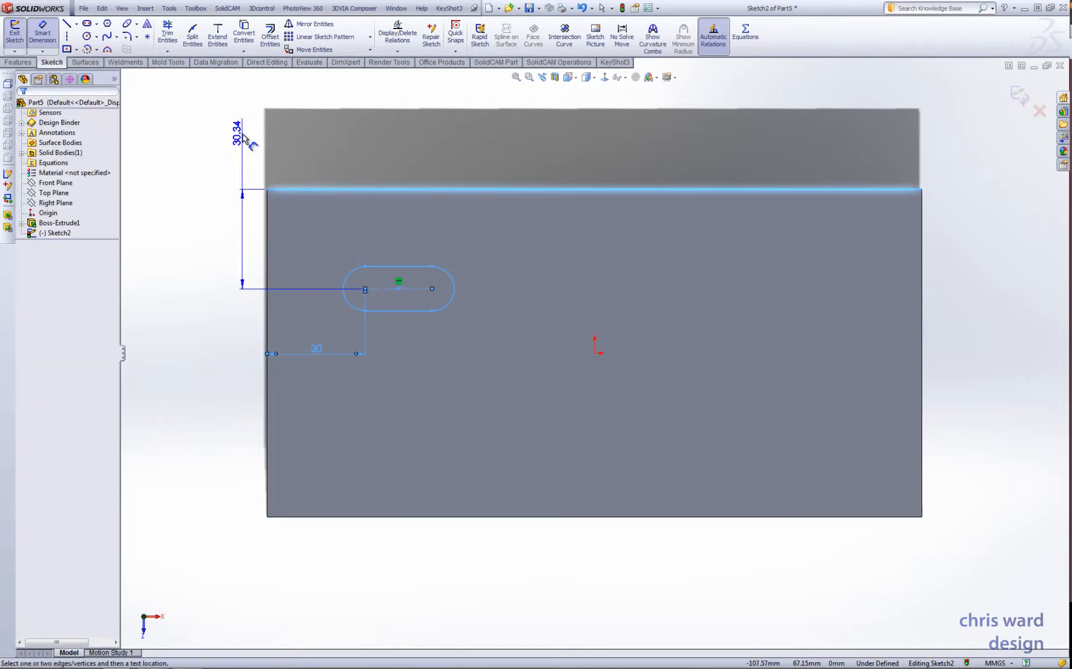
pyautogui.click(240, 132)
pyautogui.write('30')
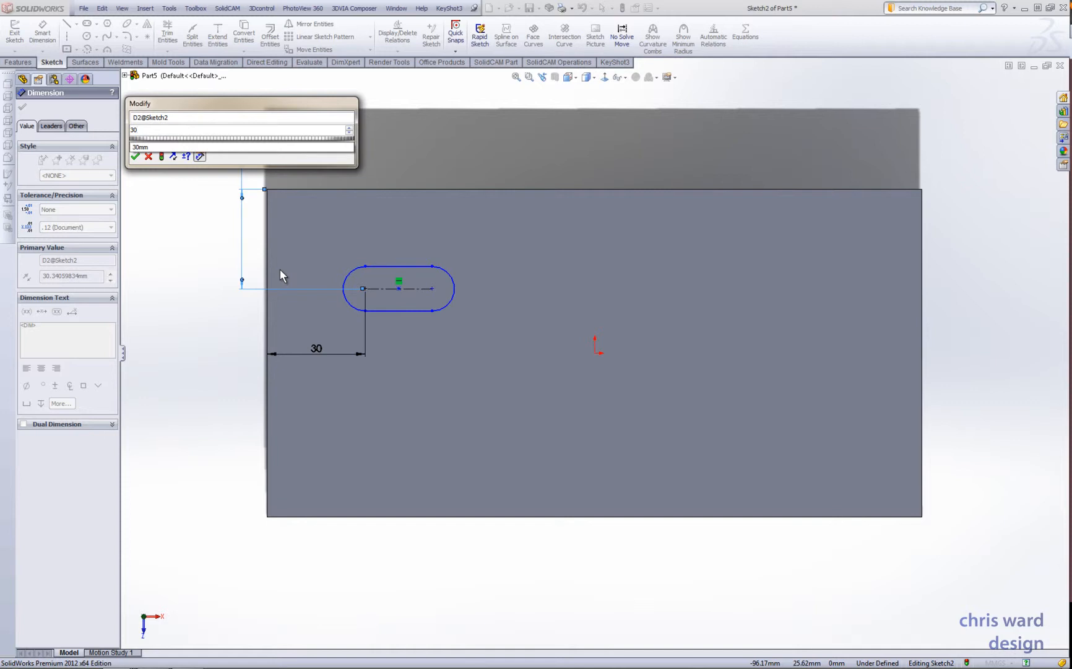
pyautogui.press('Return')
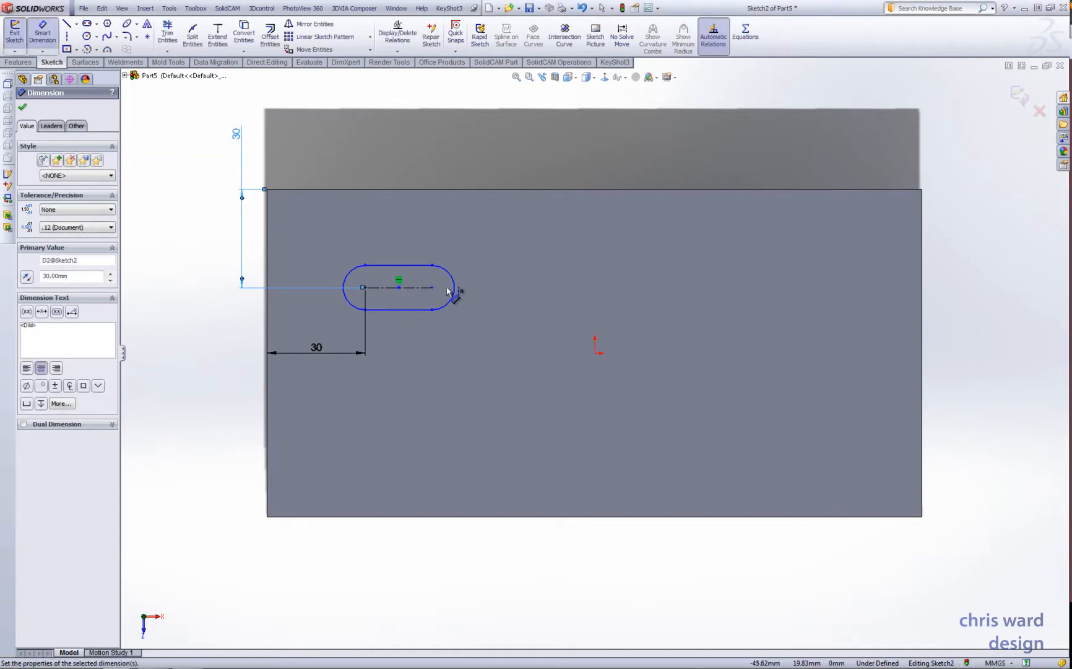
# - Set the slot's end radius to 5 mm and its centre-to-centre length to 20 mm, and finish the sketch
pyautogui.click(454, 280)
pyautogui.click(501, 286)
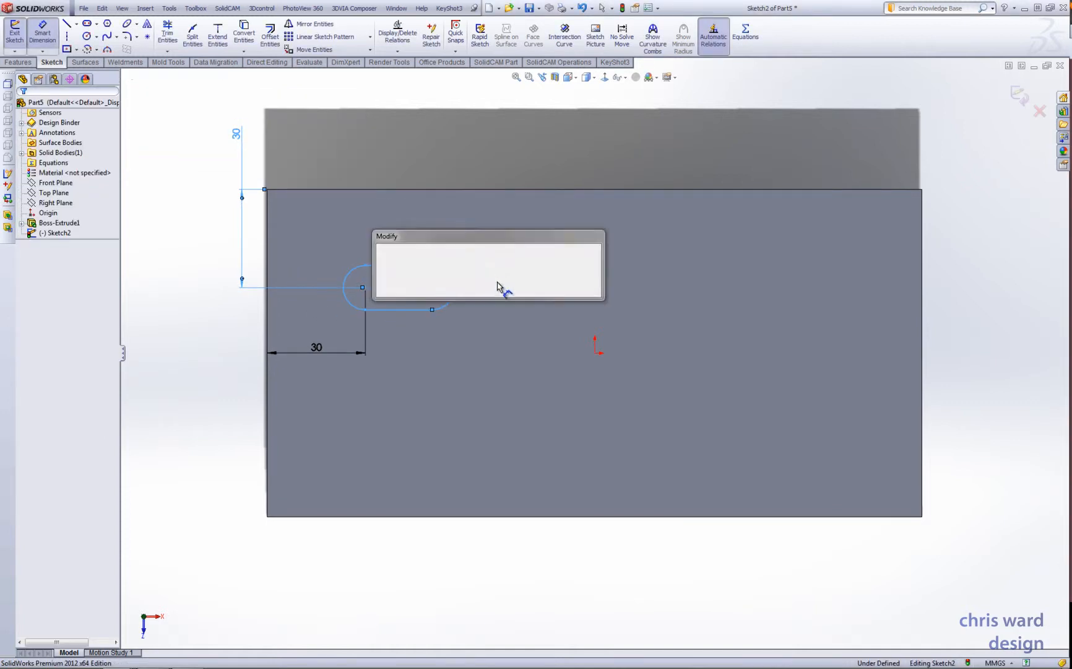
pyautogui.write('5')
pyautogui.press('Return')
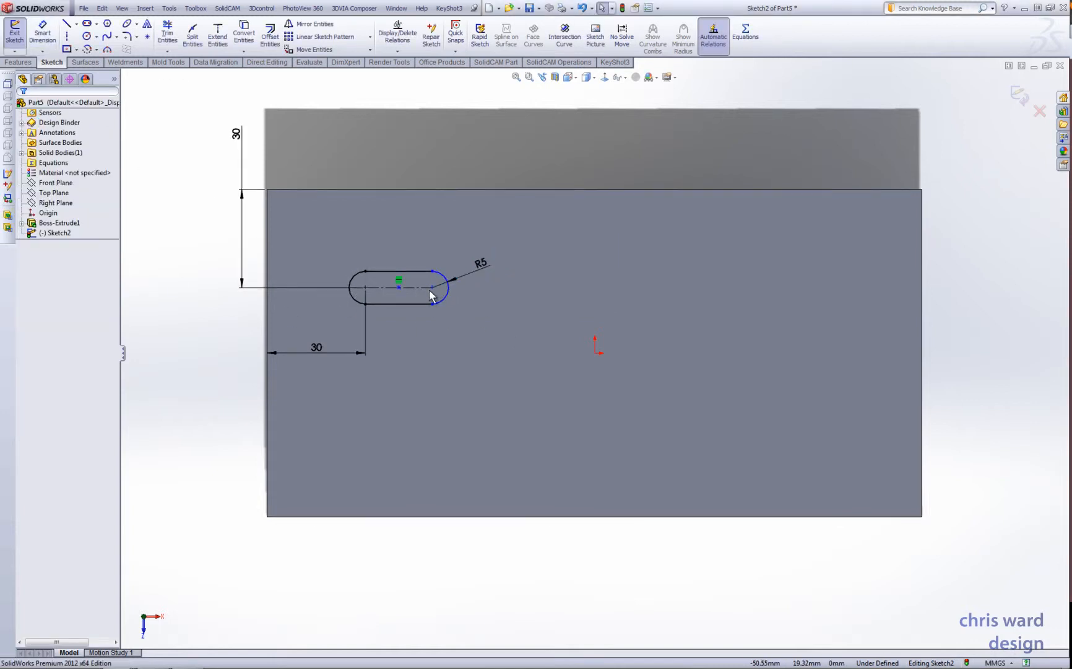
pyautogui.click(42, 32)
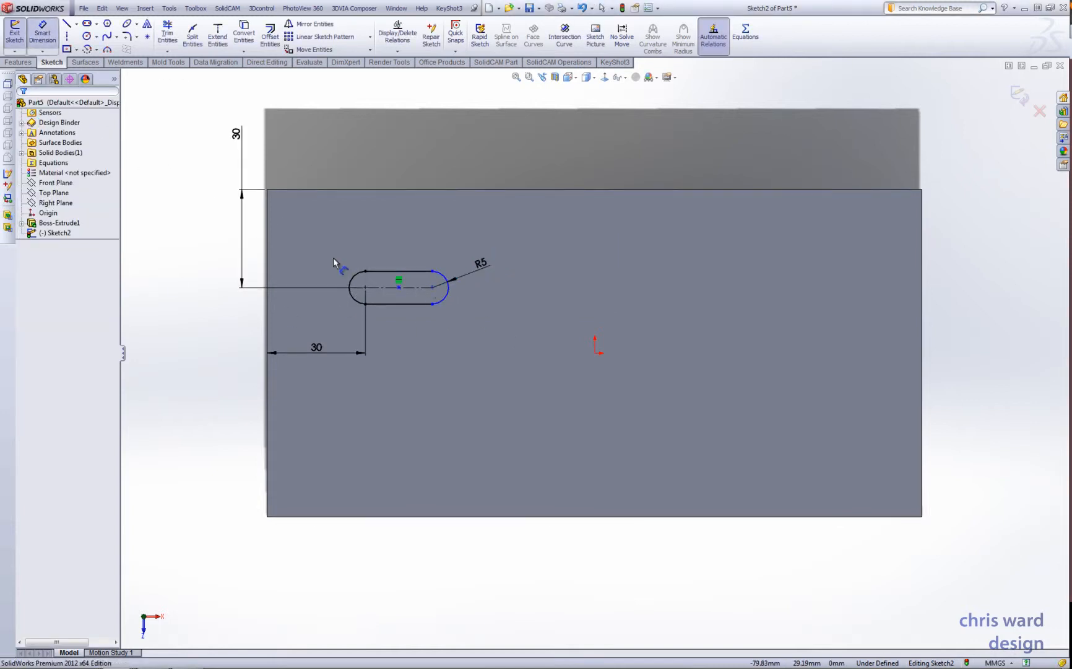
pyautogui.click(385, 288)
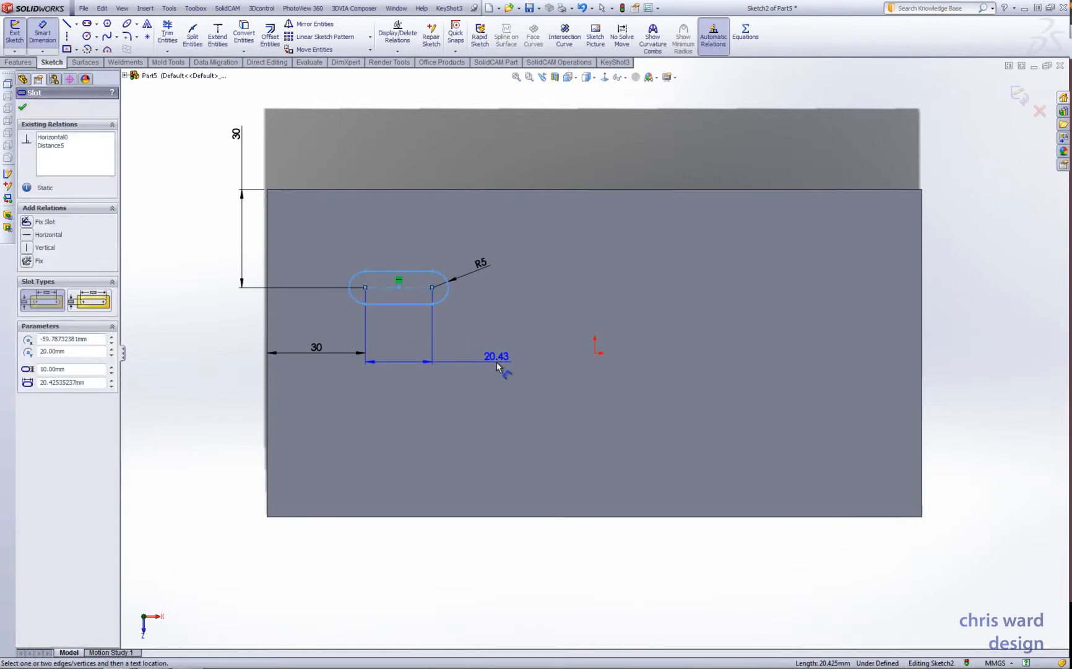
pyautogui.click(497, 362)
pyautogui.write('20')
pyautogui.press('Return')
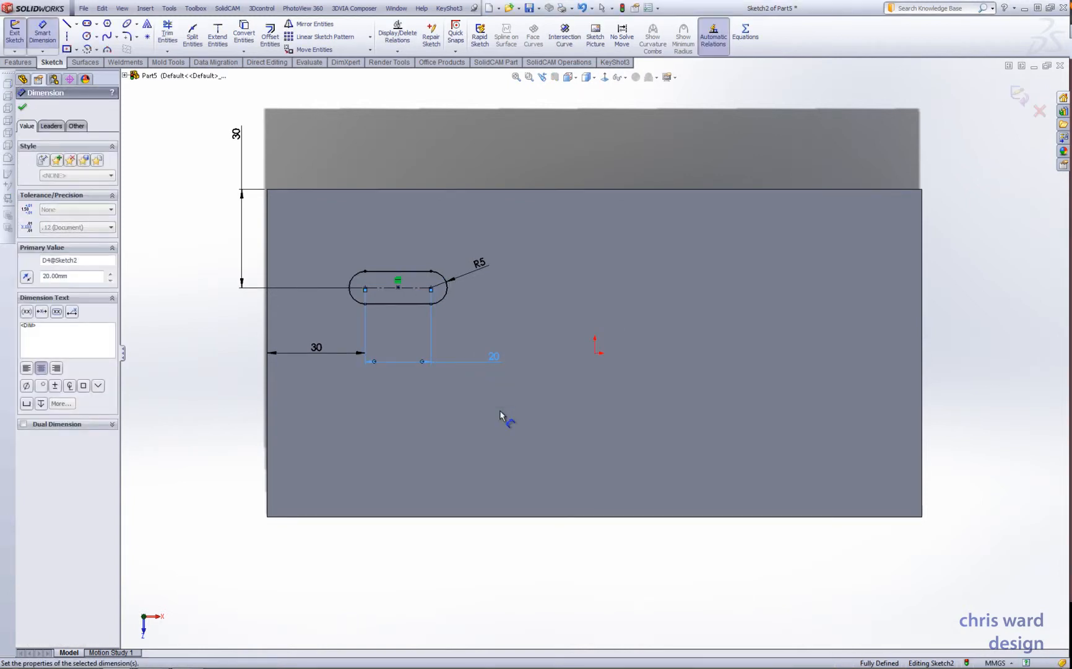
pyautogui.press('Escape')
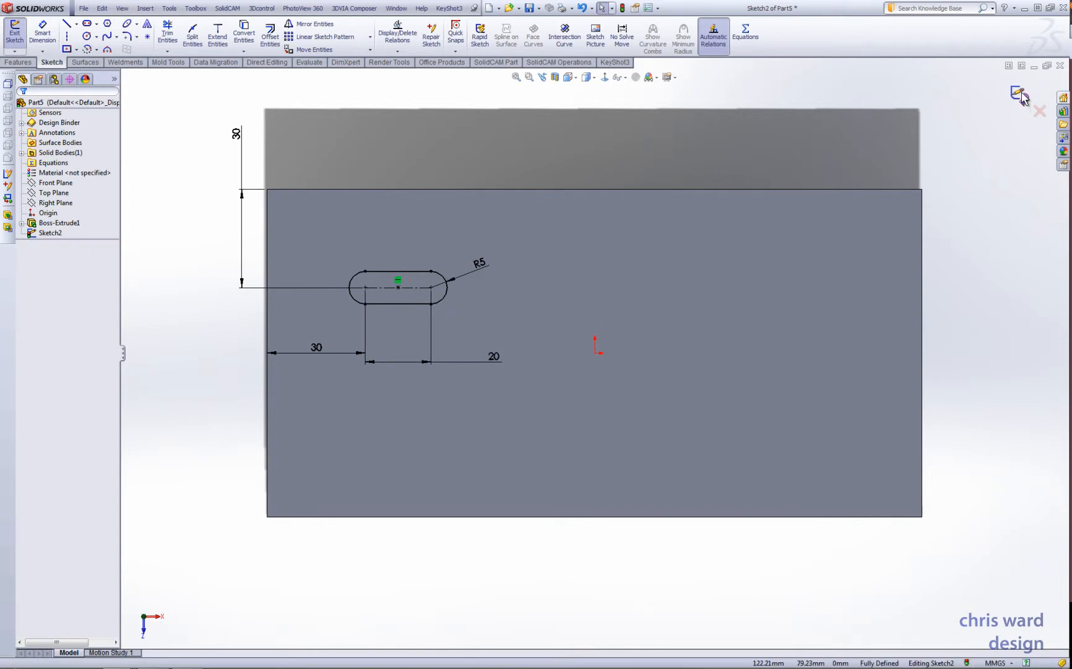
pyautogui.click(1022, 94)
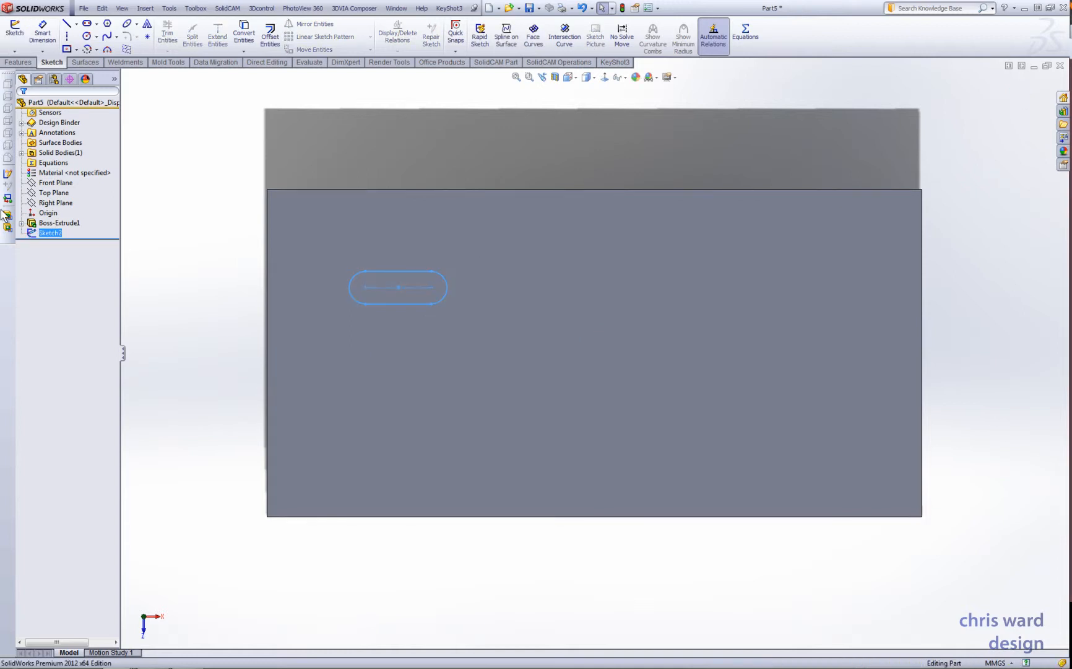
# - Cut the slot profile down through the block with an Extruded Cut using the Up To Next end condition
pyautogui.click(18, 62)
pyautogui.click(160, 38)
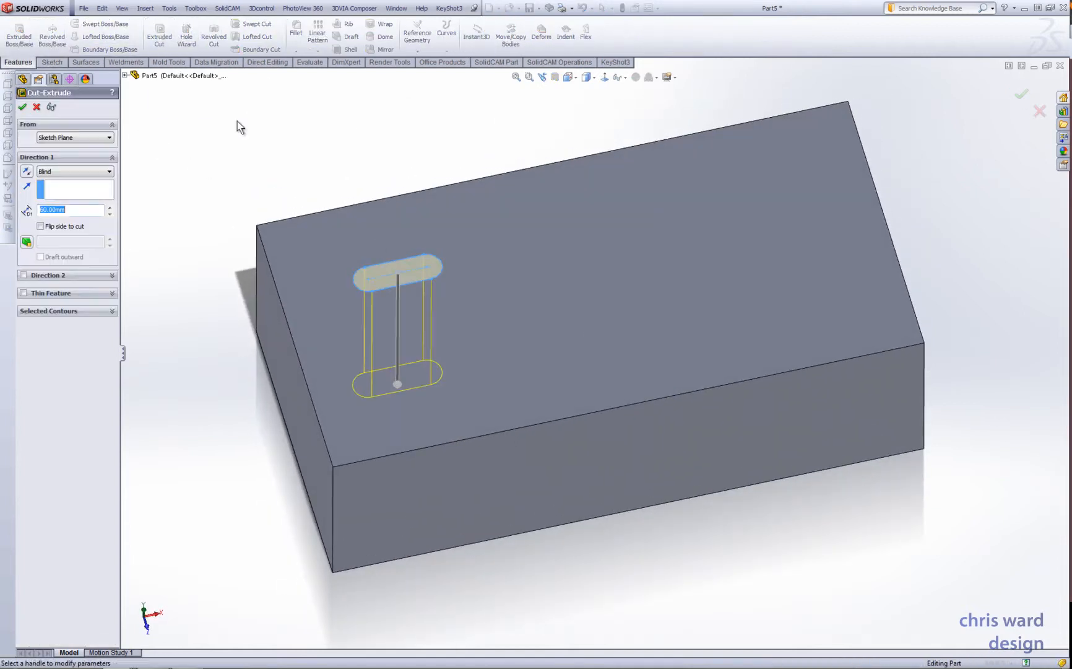
pyautogui.click(88, 174)
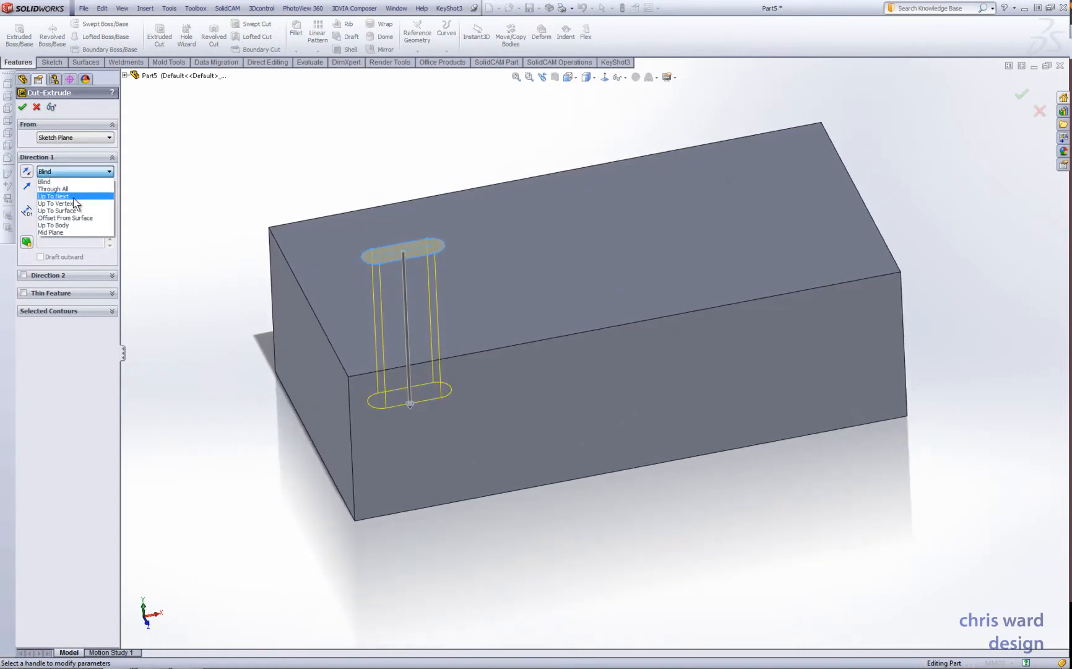
pyautogui.click(75, 197)
pyautogui.moveTo(533, 395); pyautogui.dragTo(469, 361, button='middle')
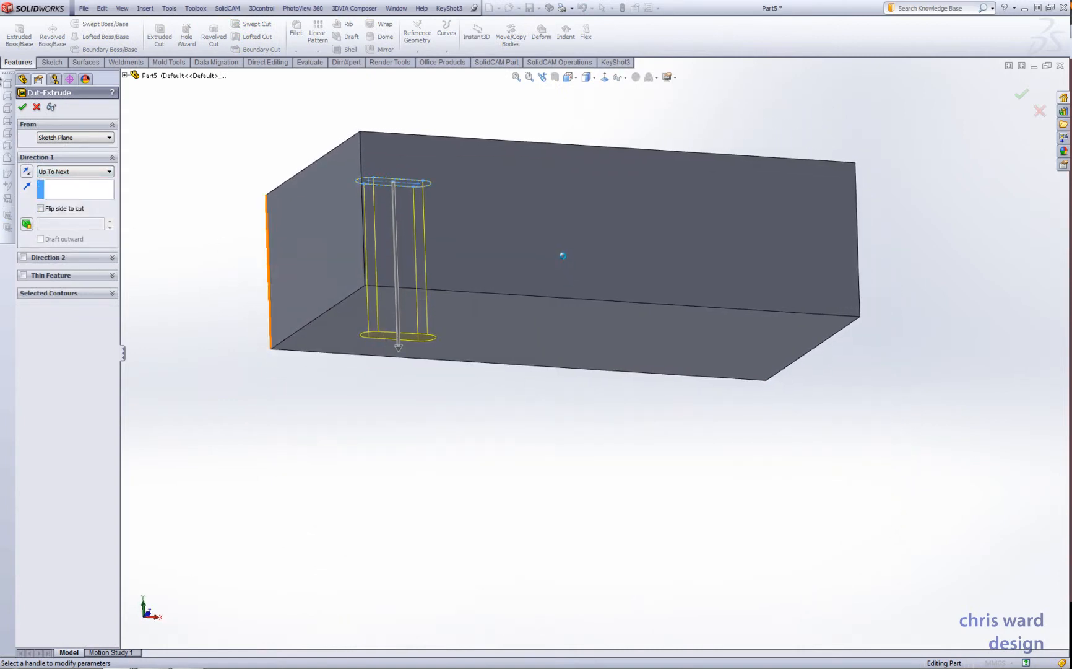
pyautogui.click(24, 108)
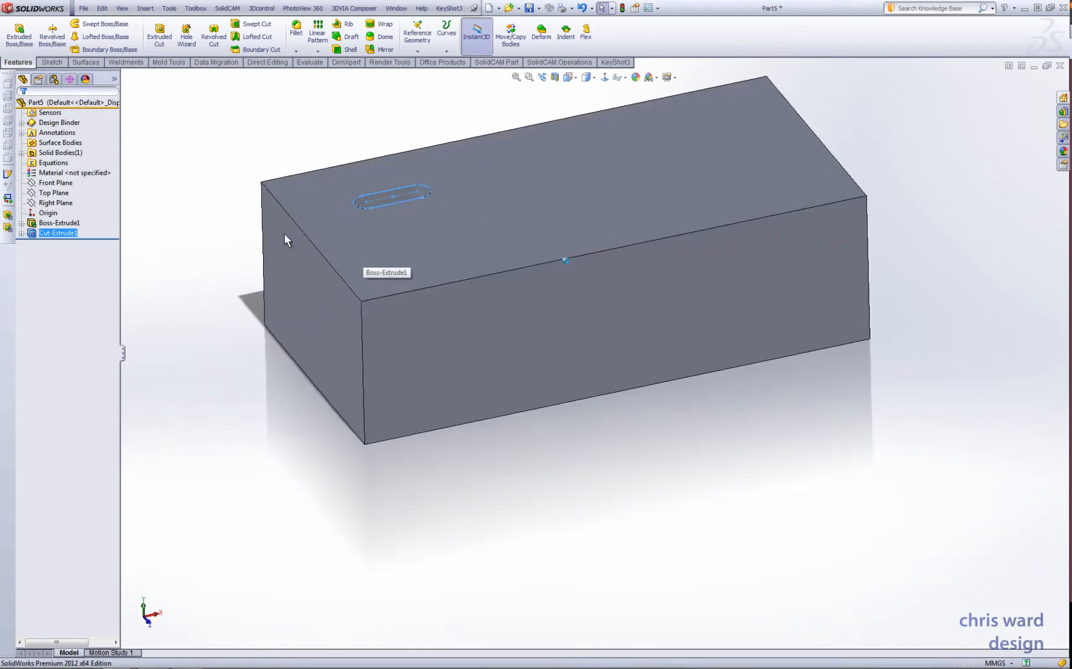
pyautogui.click(234, 165)
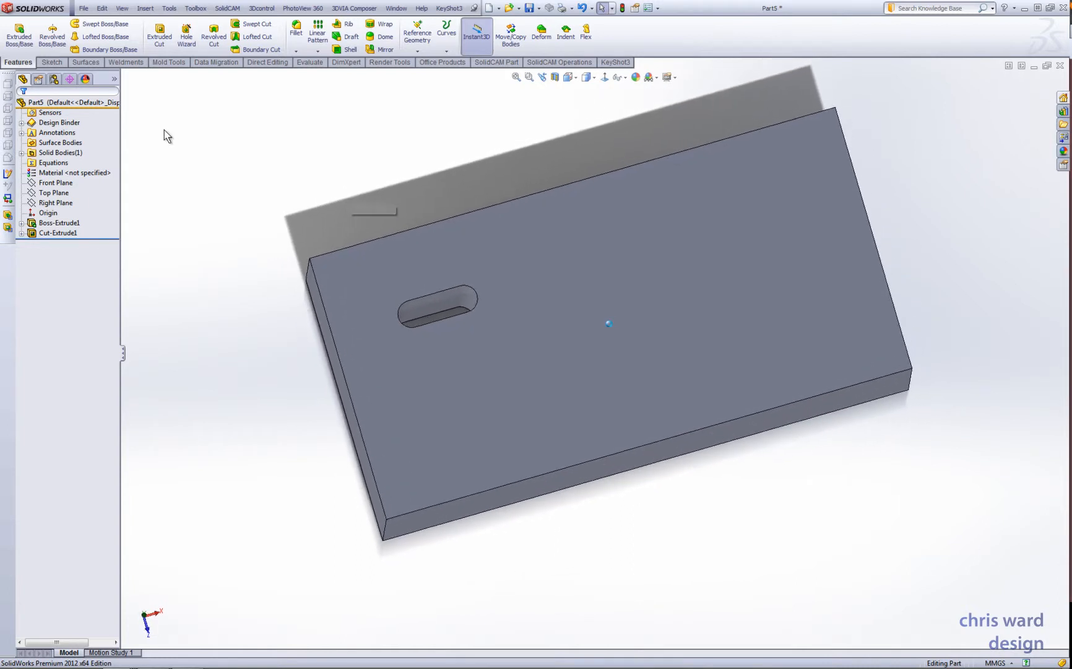
# - Add a configuration named "new config1" to the part
pyautogui.click(55, 84)
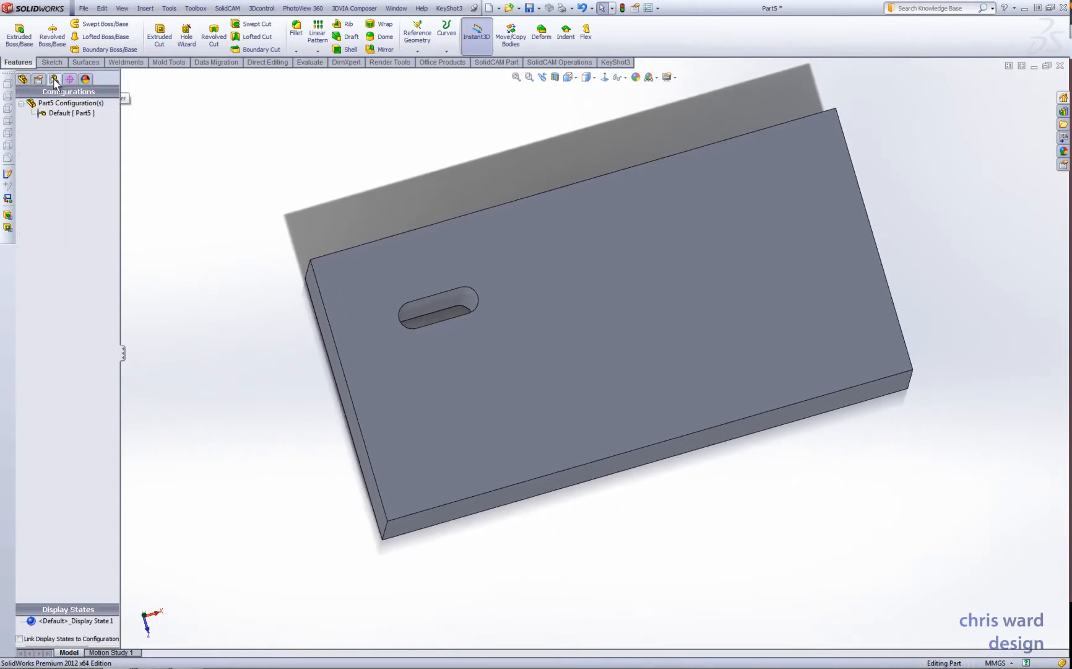
pyautogui.click(61, 114)
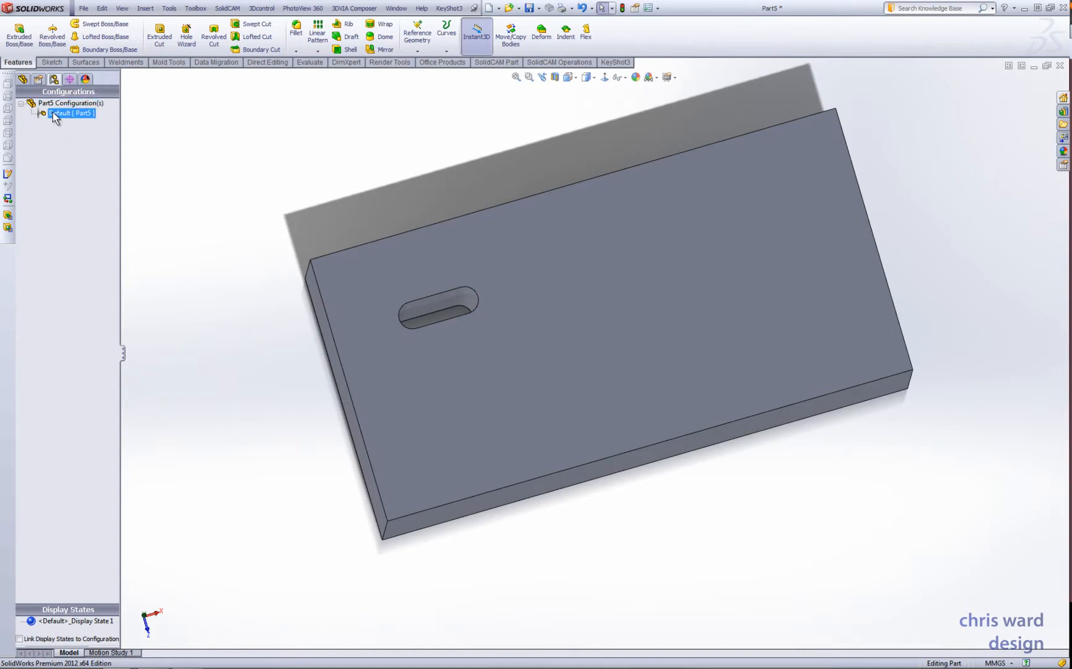
pyautogui.click(45, 131)
pyautogui.rightClick(68, 147)
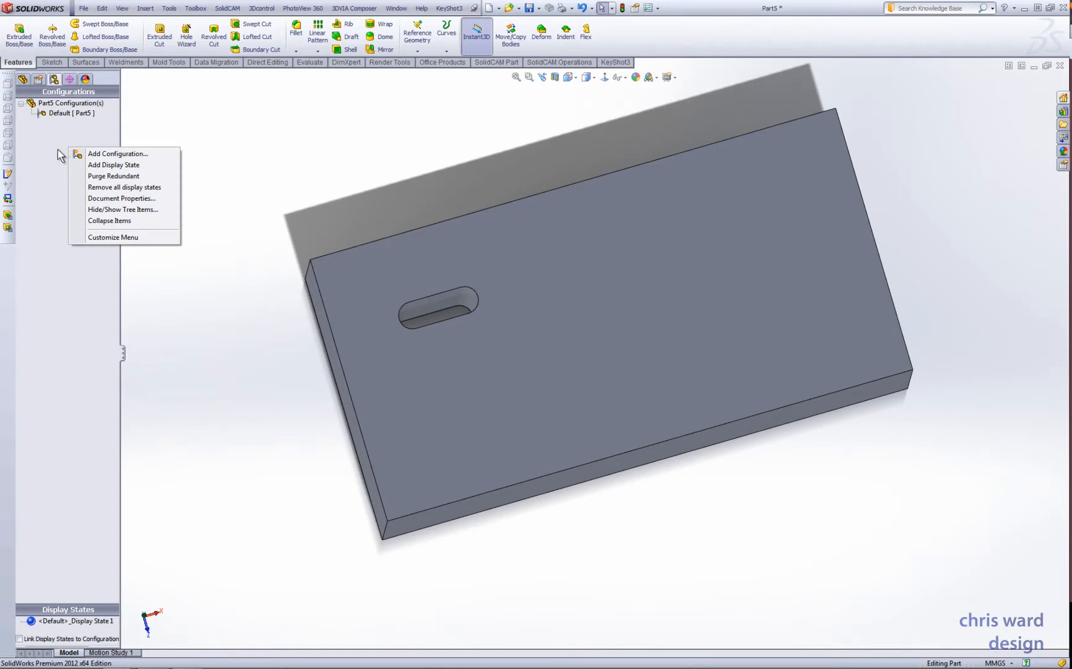
pyautogui.click(115, 154)
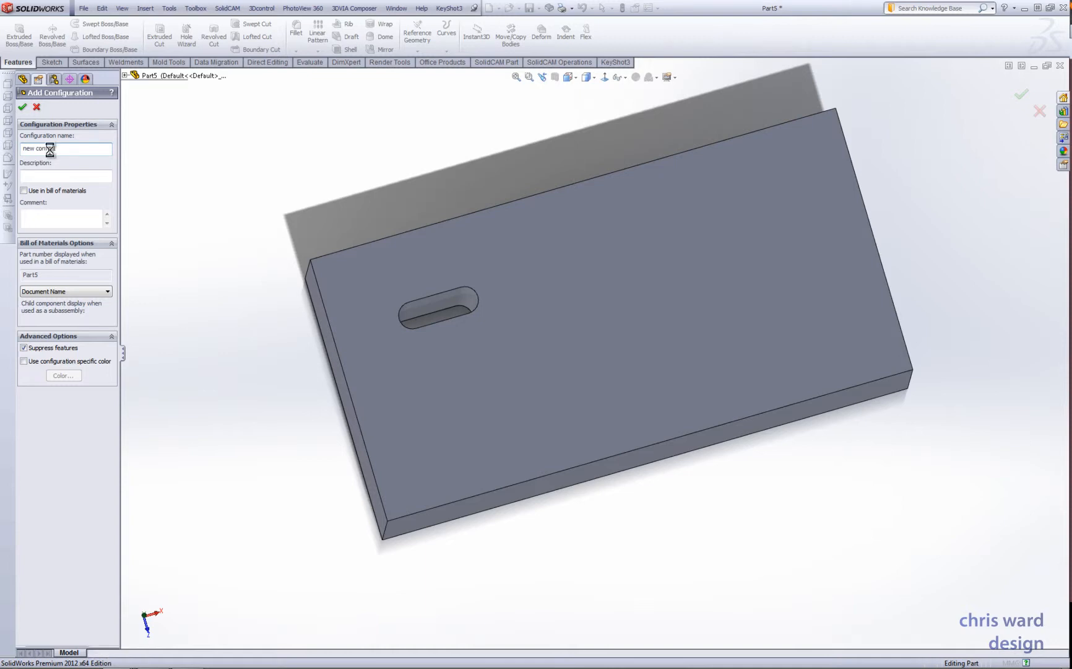
pyautogui.press('Return')
# - Activate the Default configuration and switch back to new config1 to compare the two
pyautogui.click(64, 113)
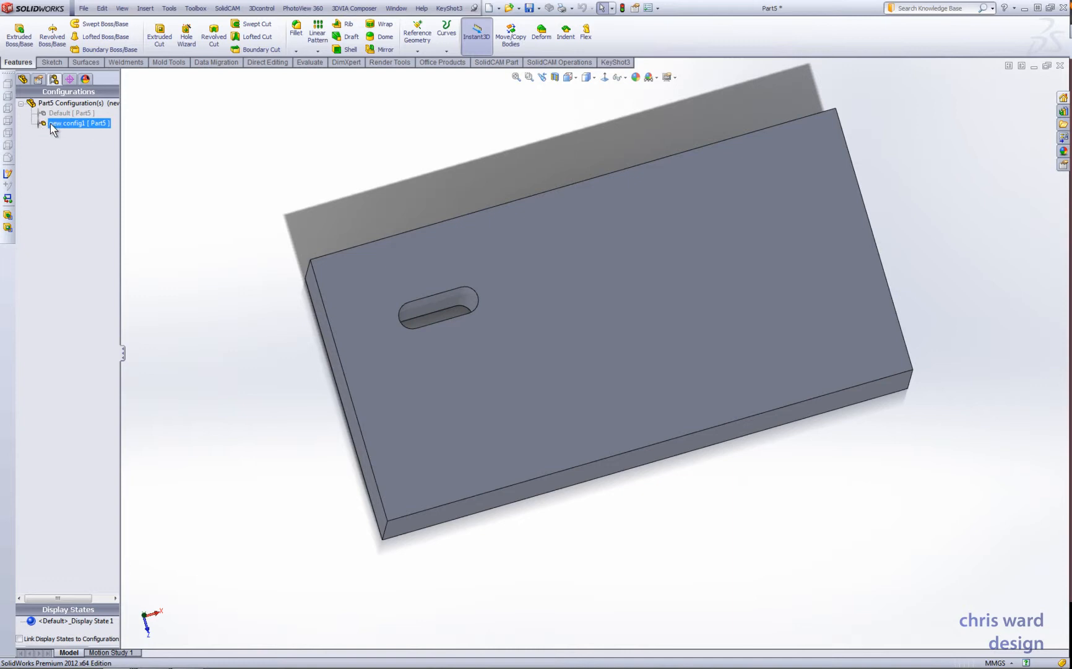
pyautogui.click(64, 123)
pyautogui.doubleClick(64, 114)
pyautogui.click(62, 124)
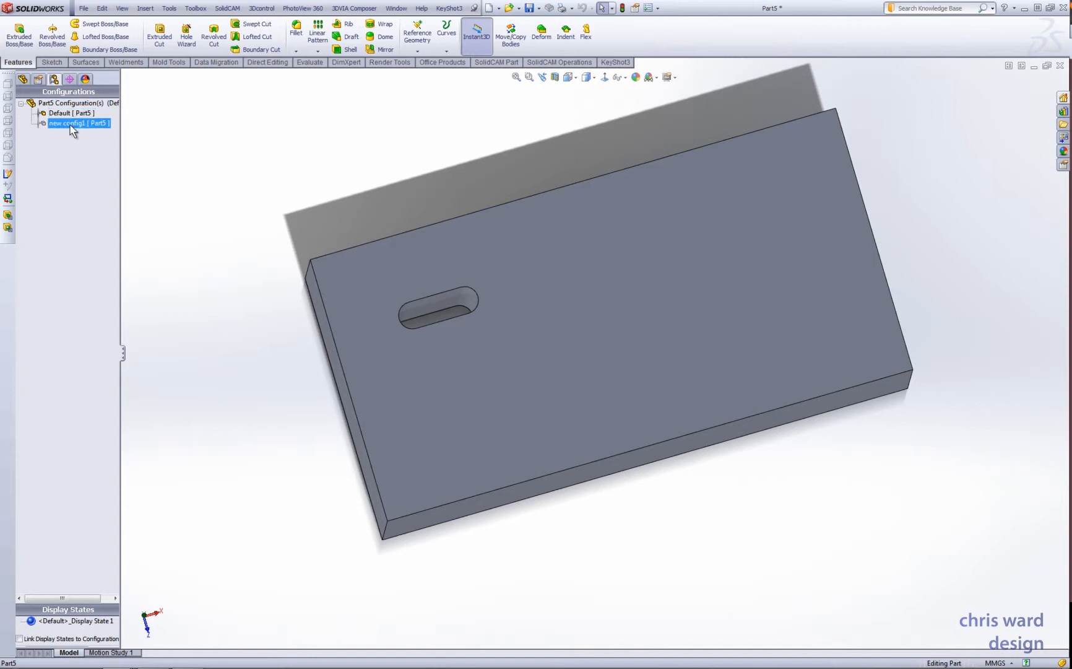
pyautogui.doubleClick(70, 124)
pyautogui.click(69, 116)
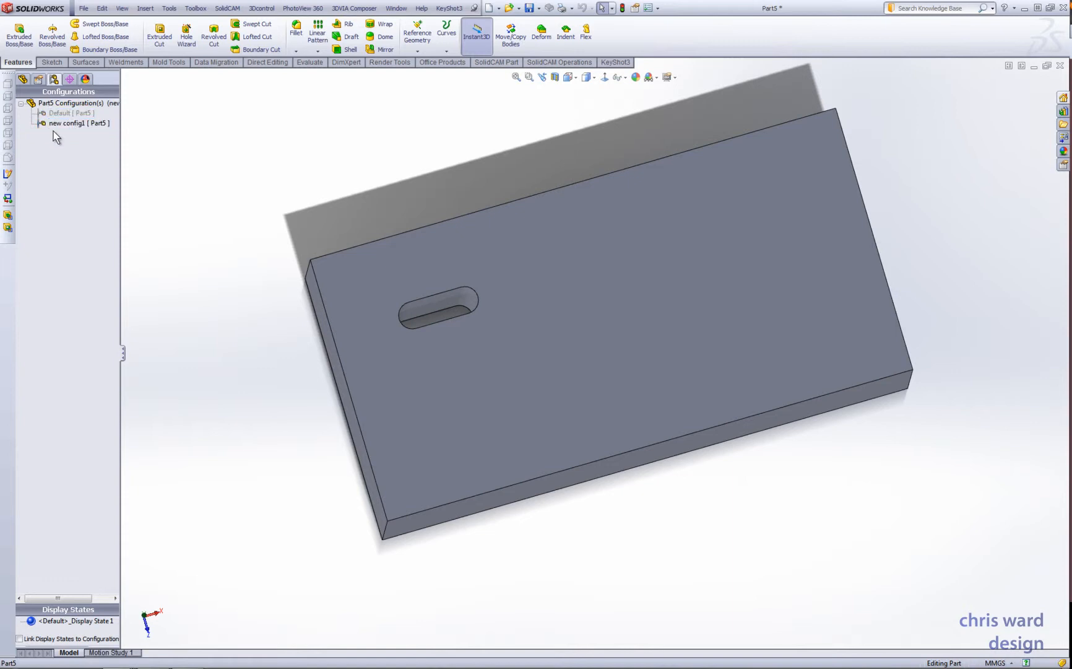
pyautogui.moveTo(354, 235); pyautogui.dragTo(386, 250, button='middle')
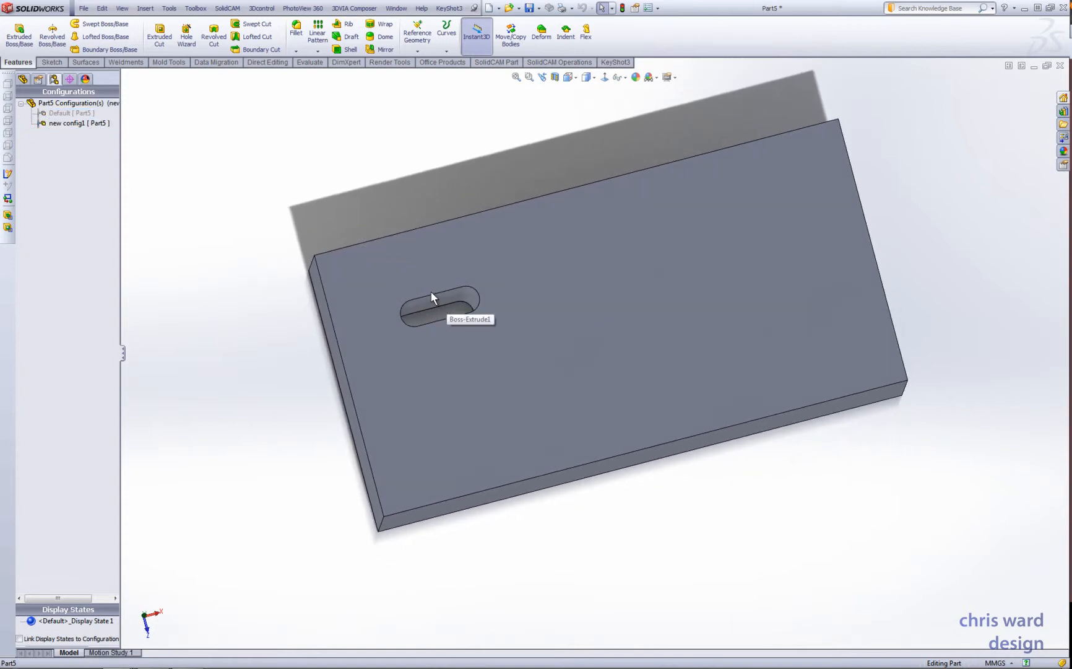
pyautogui.moveTo(417, 314); pyautogui.dragTo(441, 328, button='middle')
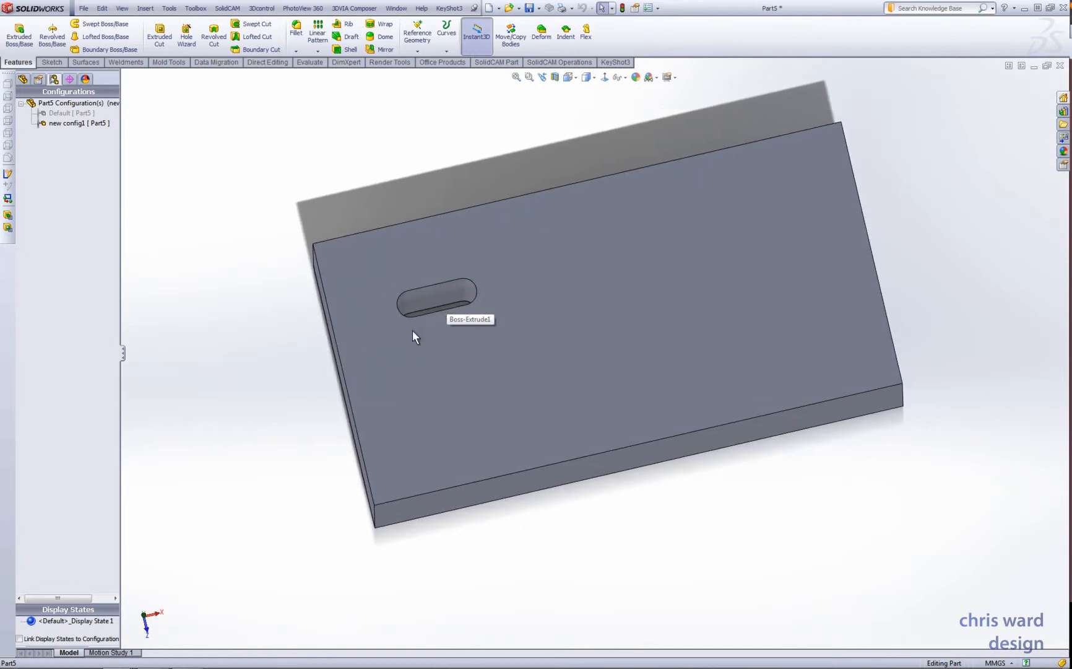
pyautogui.moveTo(327, 254); pyautogui.dragTo(406, 499, button='middle')
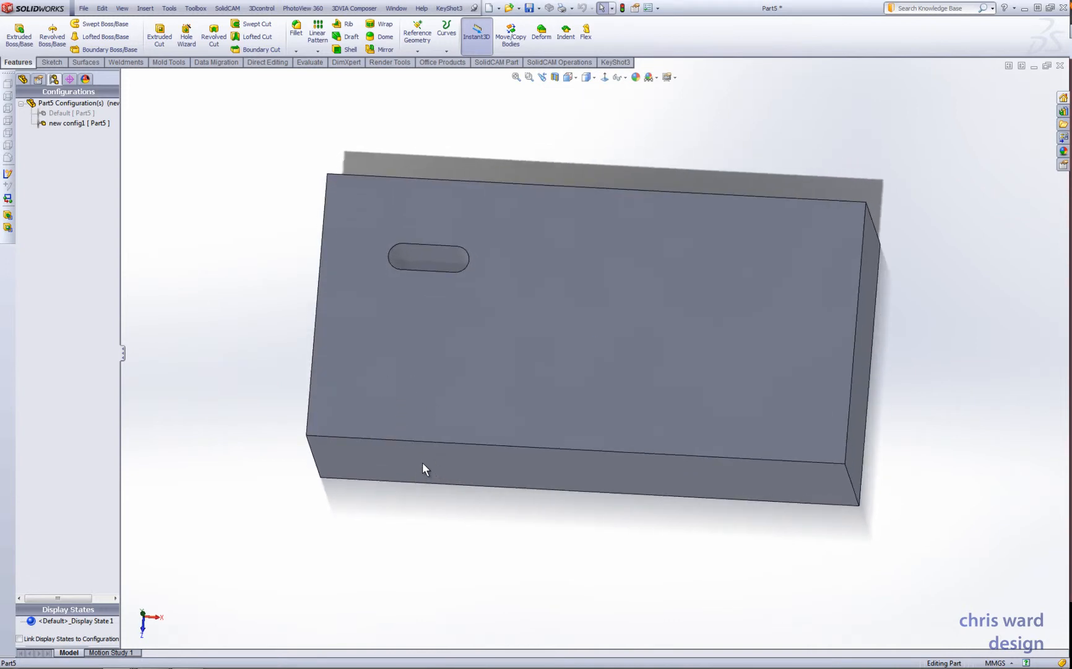
# - Open the block's base sketch under Boss-Extrude1 for editing
pyautogui.rightClick(405, 359)
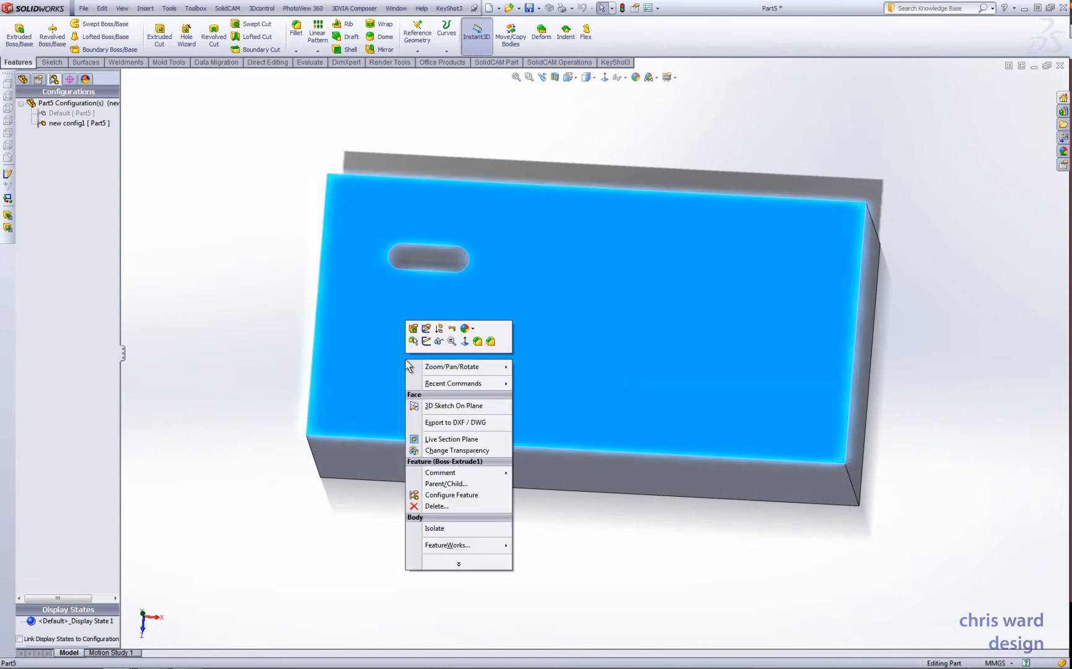
pyautogui.click(231, 319)
pyautogui.click(23, 79)
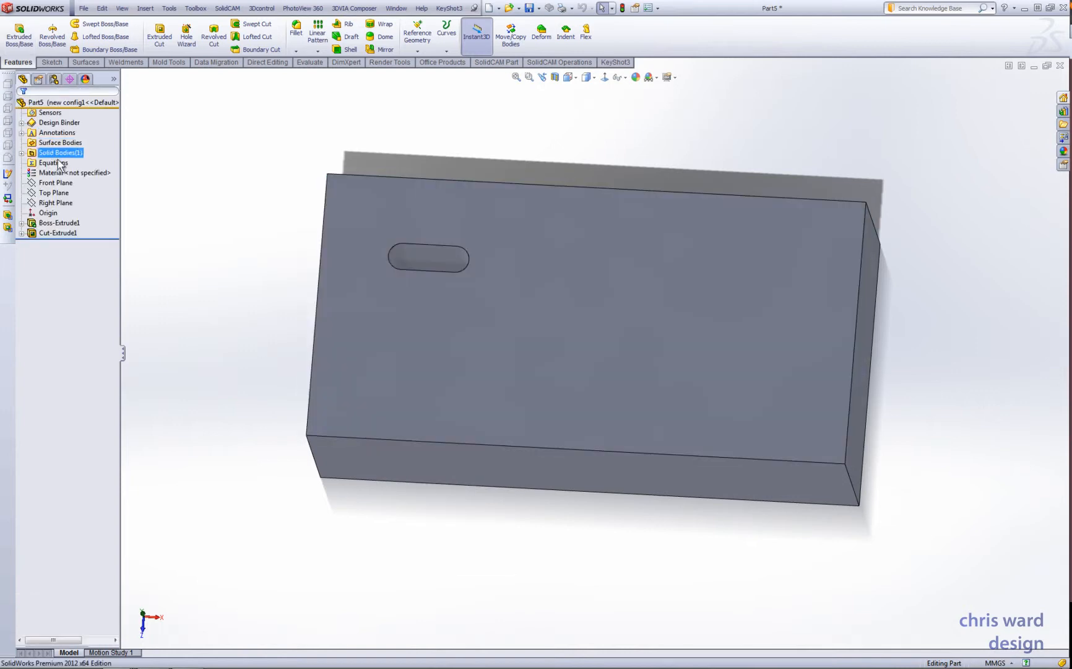
pyautogui.click(22, 223)
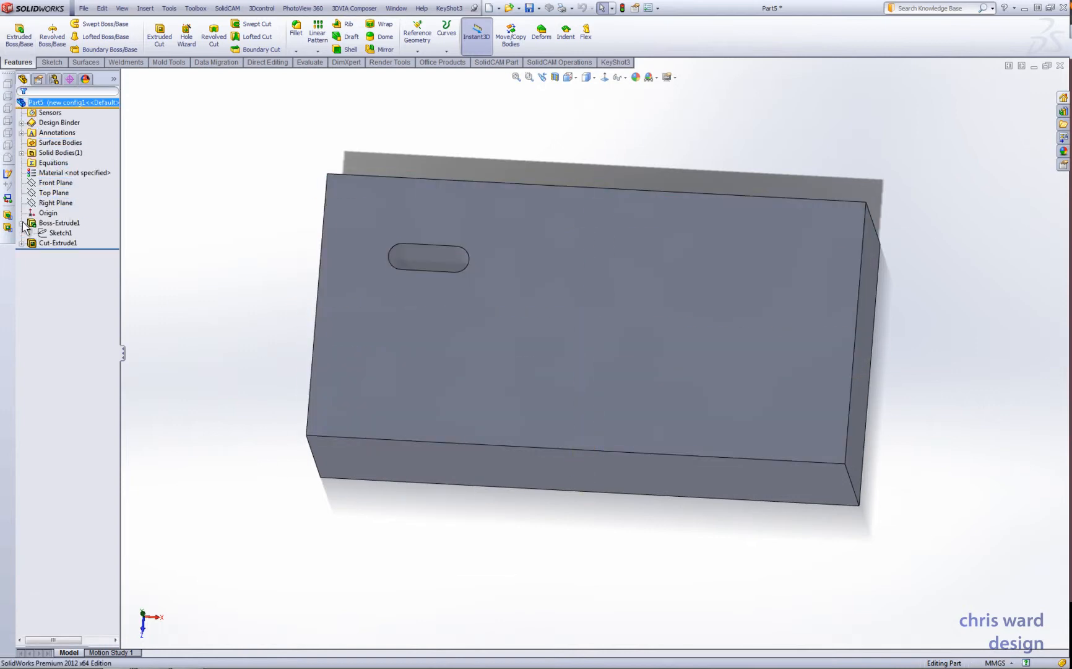
pyautogui.rightClick(66, 236)
pyautogui.click(73, 201)
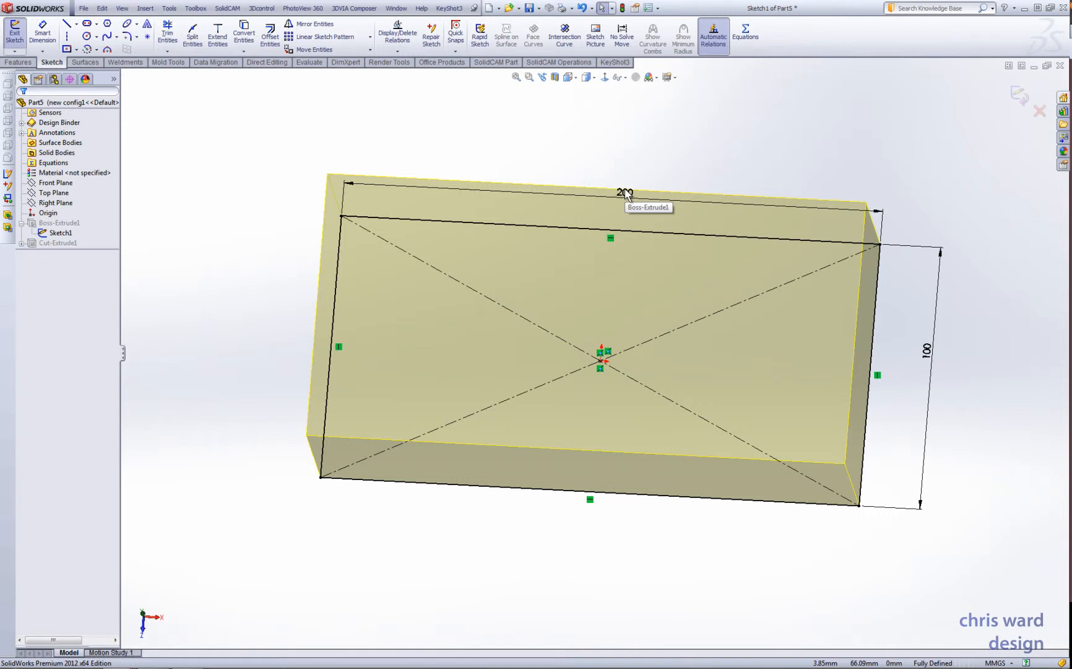
# - Set the base rectangle's length to 300 mm for this configuration only, and exit the sketch
pyautogui.click(627, 196)
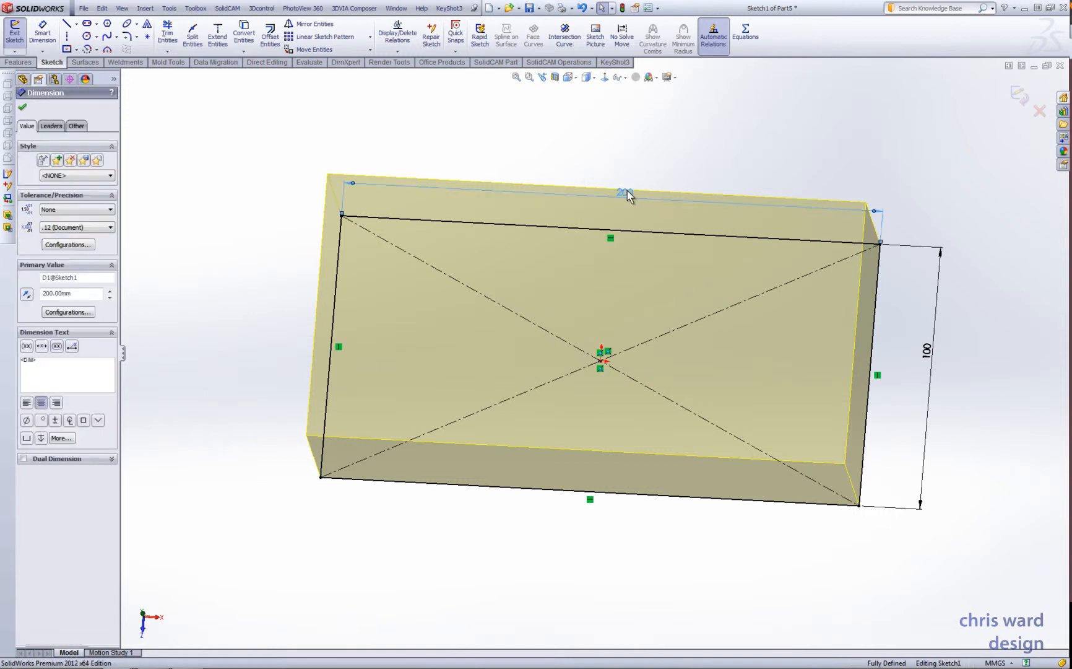
pyautogui.doubleClick(627, 196)
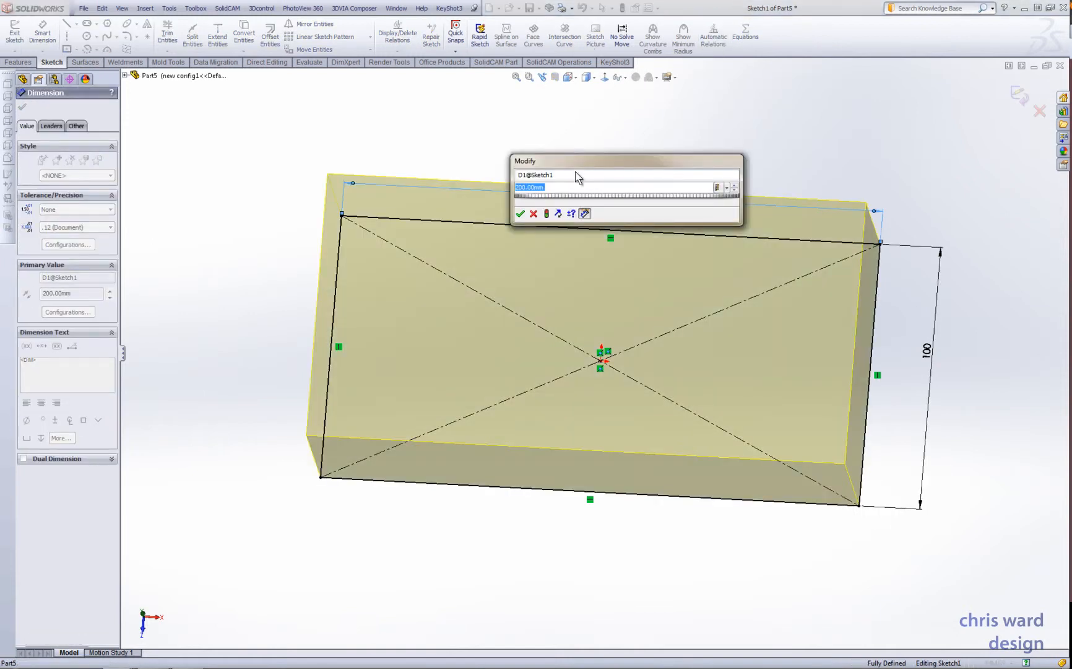
pyautogui.moveTo(575, 166); pyautogui.dragTo(518, 119)
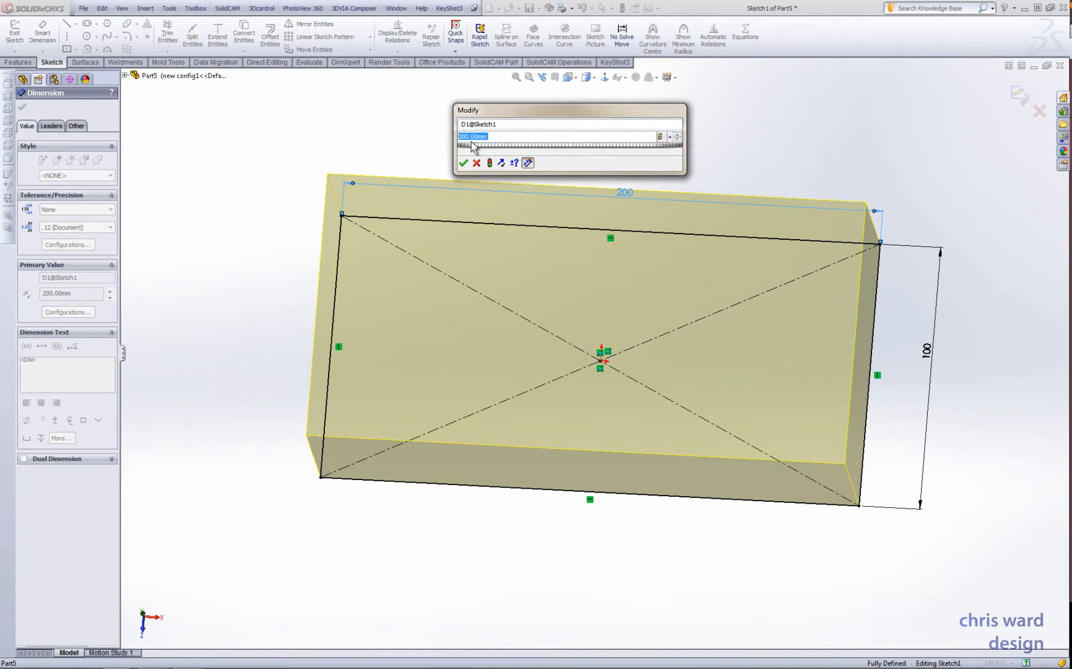
pyautogui.click(674, 142)
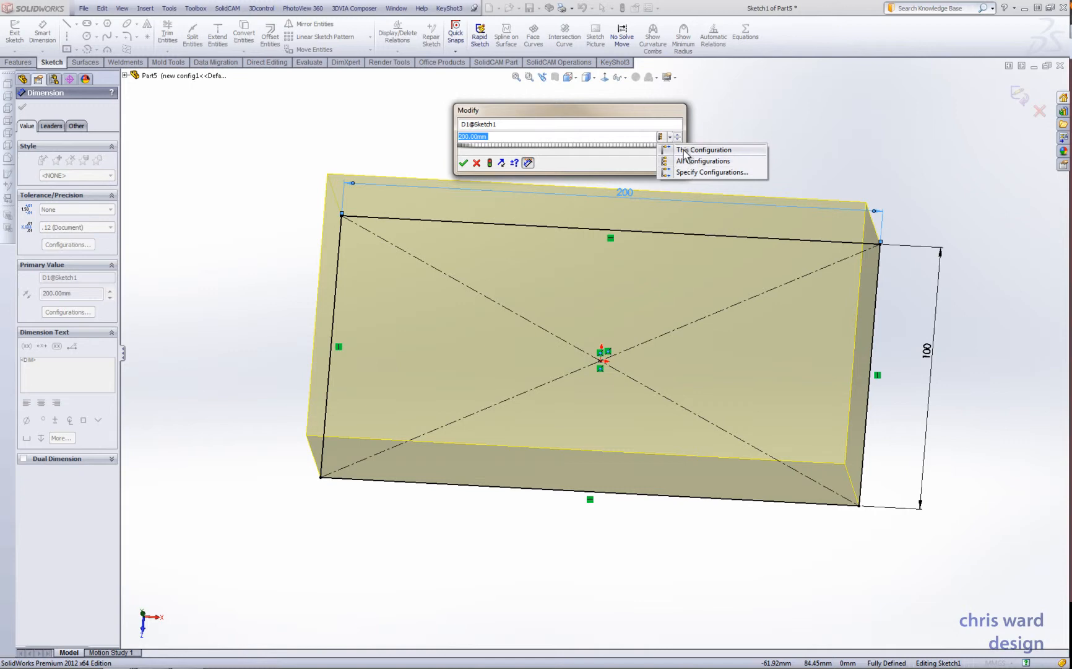
pyautogui.click(685, 152)
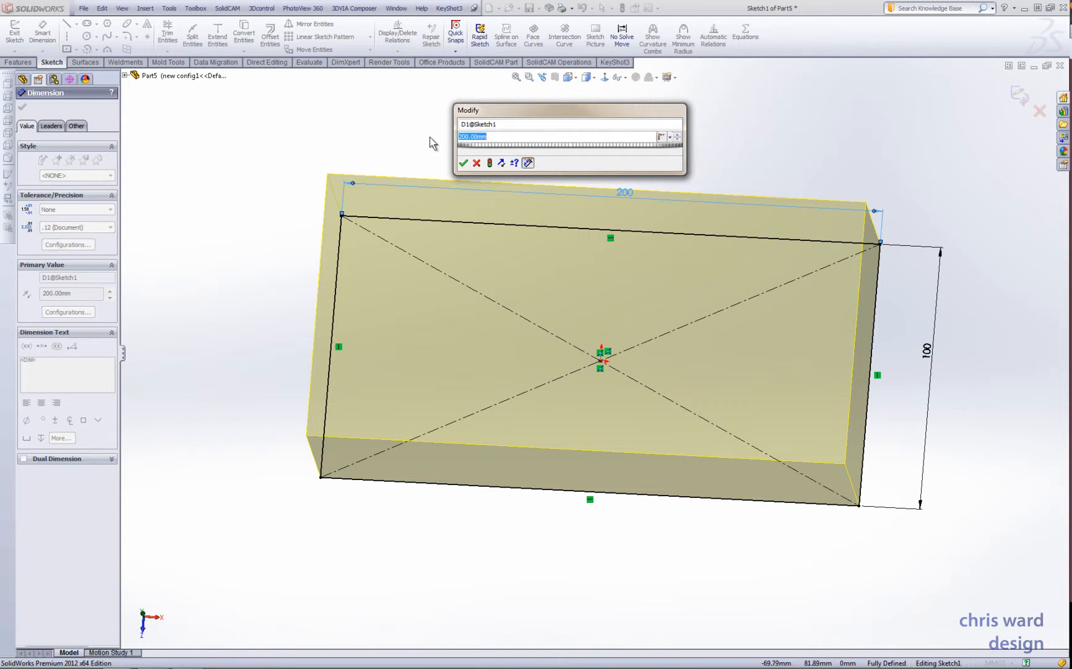
pyautogui.write('300')
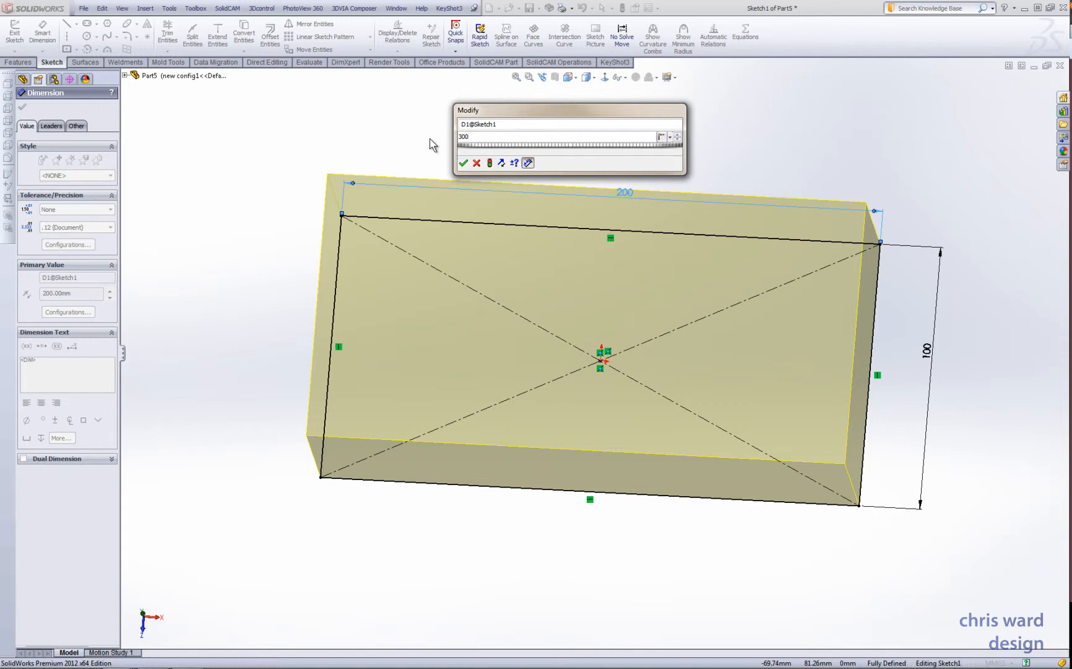
pyautogui.press('Return')
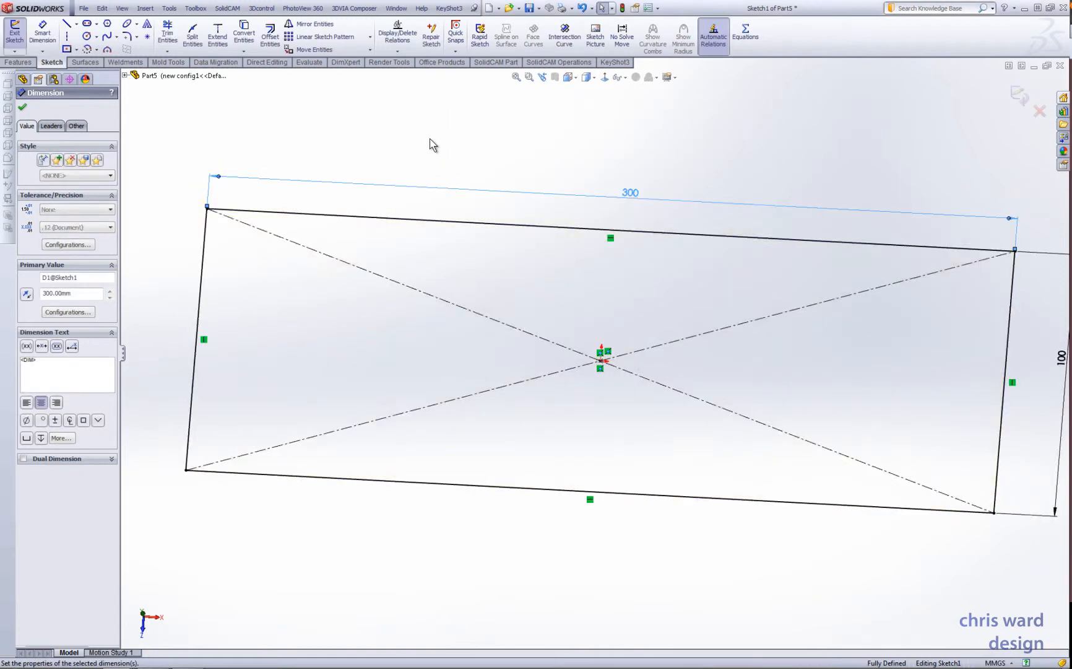
pyautogui.click(1019, 91)
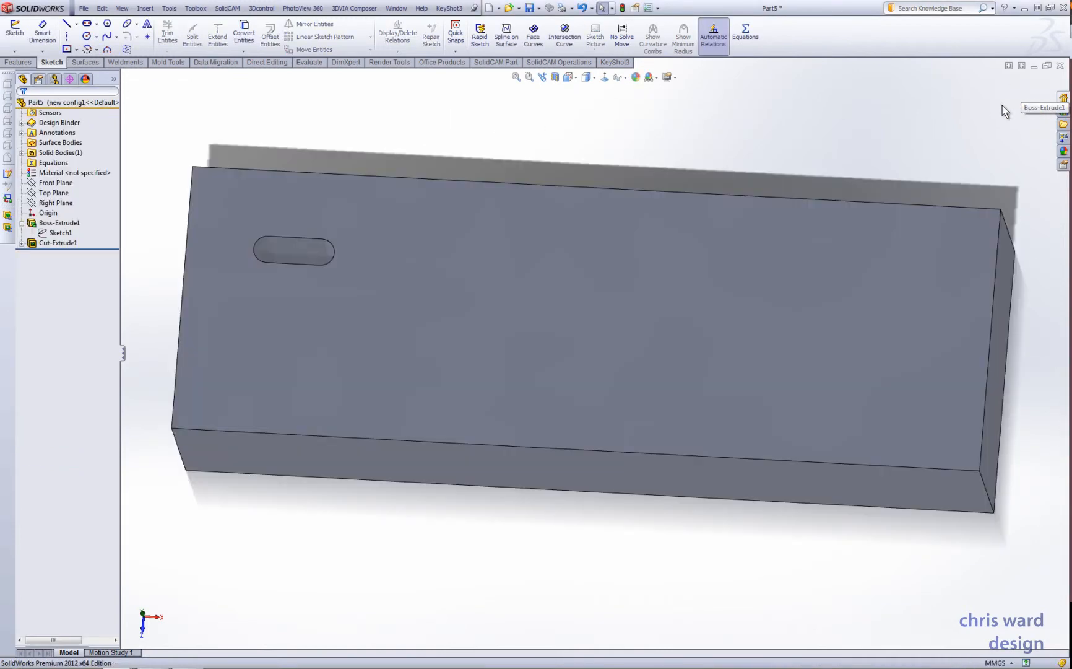
# - Switch repeatedly between the Default and new config1 configurations to compare the block's length
pyautogui.moveTo(546, 317); pyautogui.dragTo(495, 348, button='middle')
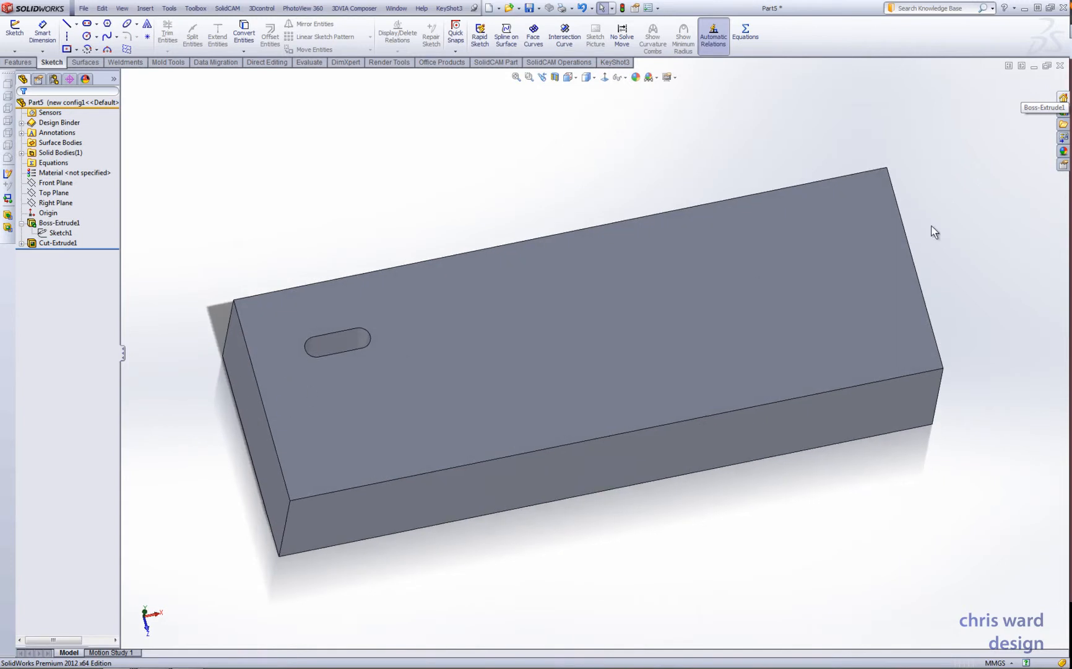
pyautogui.click(55, 80)
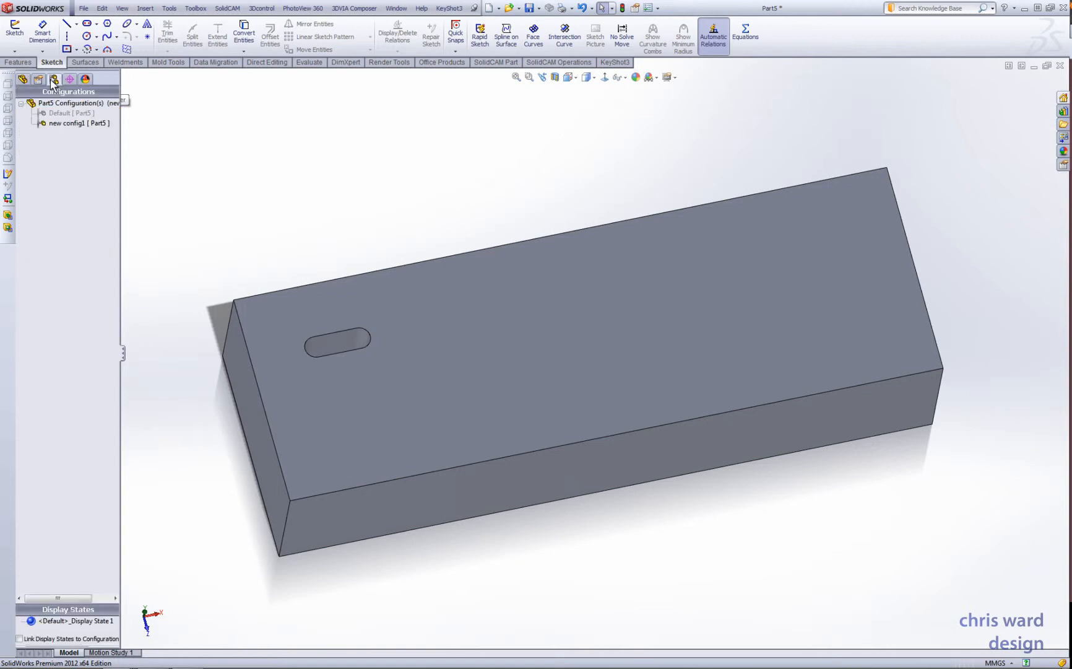
pyautogui.click(65, 113)
pyautogui.doubleClick(65, 114)
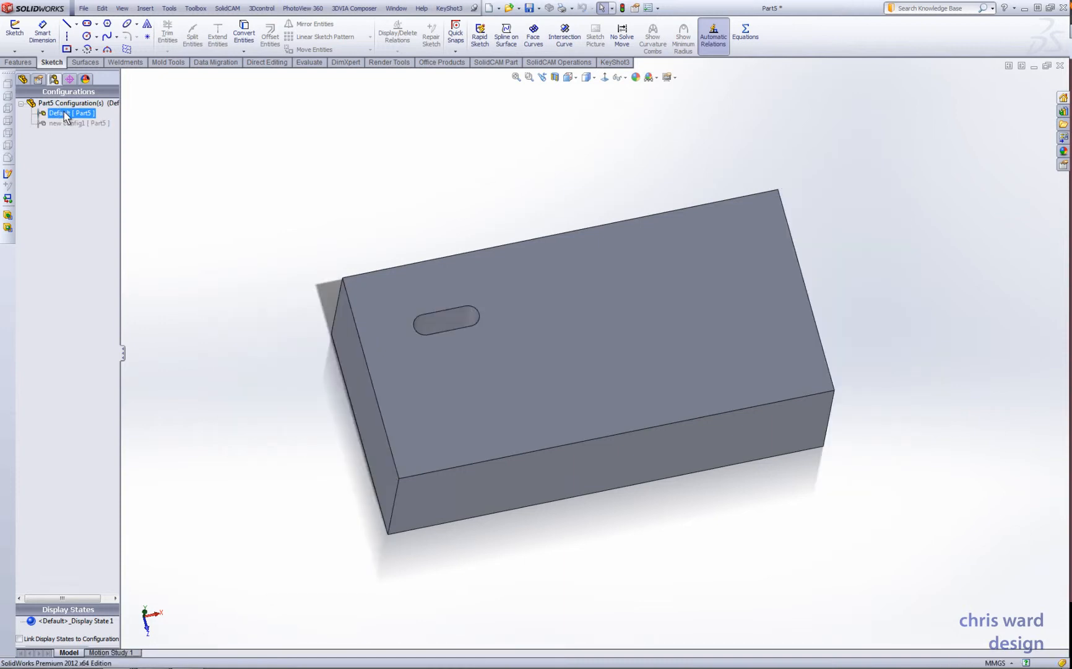
pyautogui.click(85, 123)
pyautogui.doubleClick(68, 124)
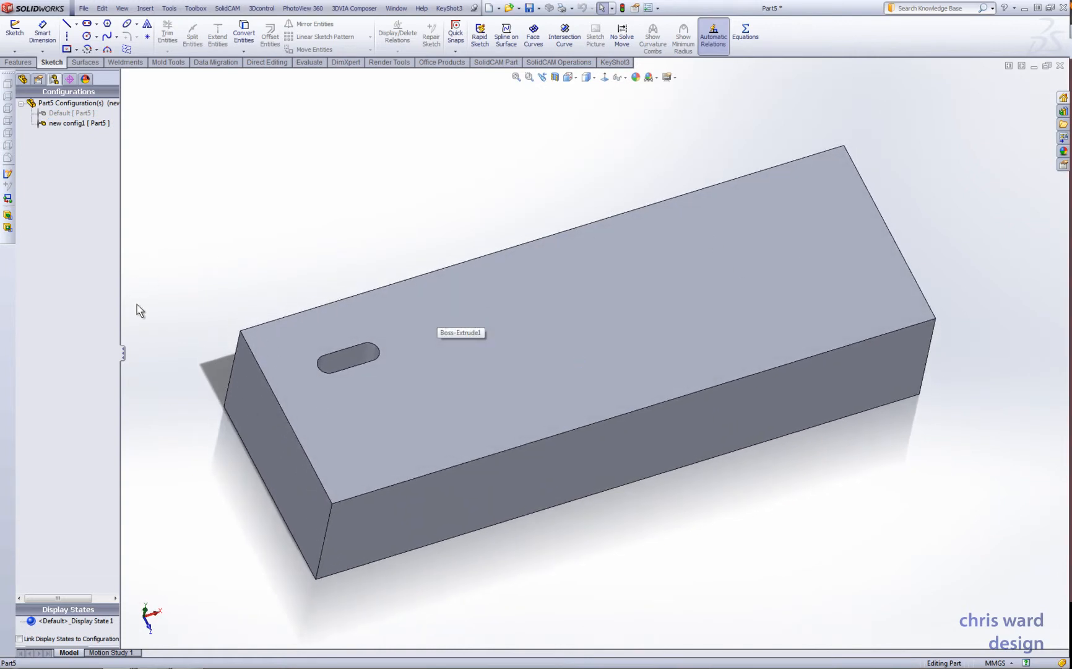
pyautogui.moveTo(609, 260); pyautogui.dragTo(459, 298, button='middle')
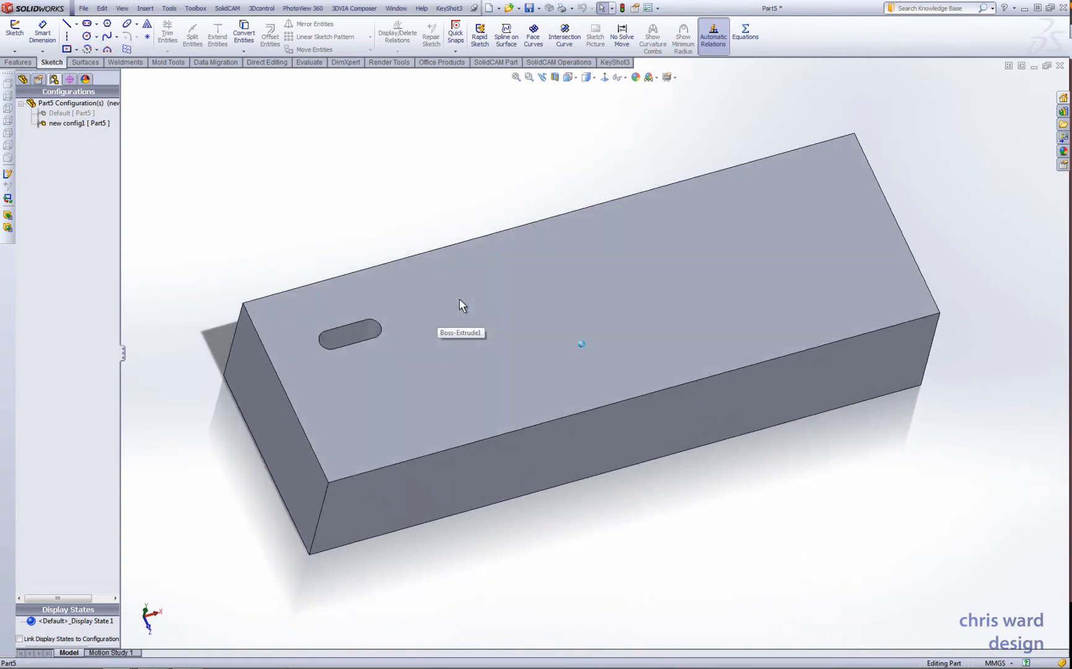
pyautogui.doubleClick(70, 114)
pyautogui.doubleClick(74, 123)
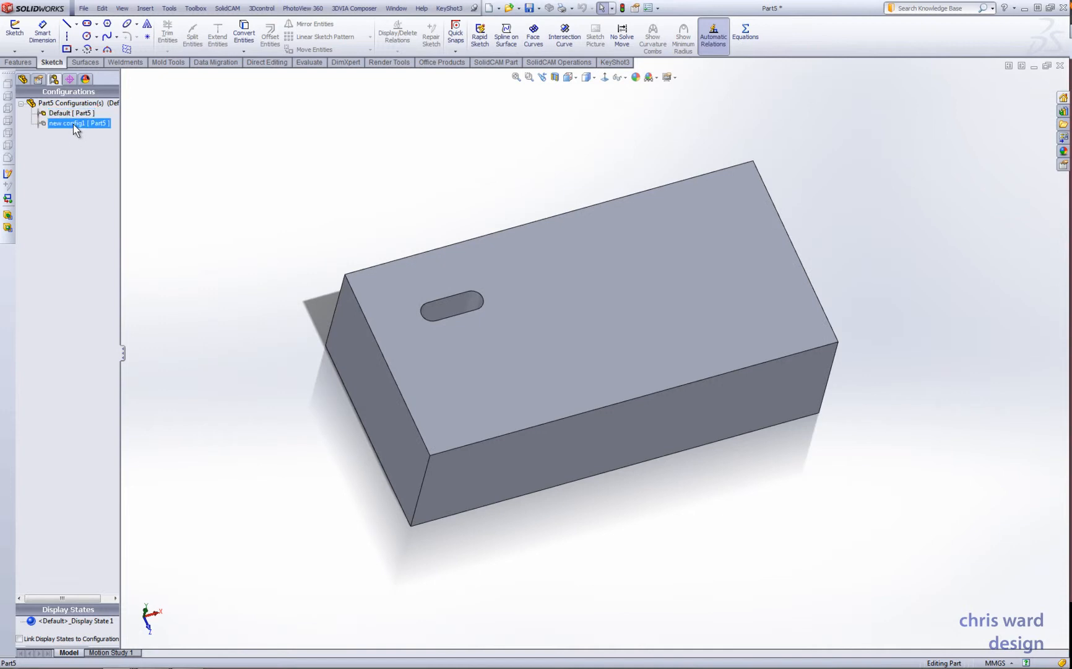
pyautogui.doubleClick(74, 114)
pyautogui.click(72, 122)
pyautogui.doubleClick(71, 124)
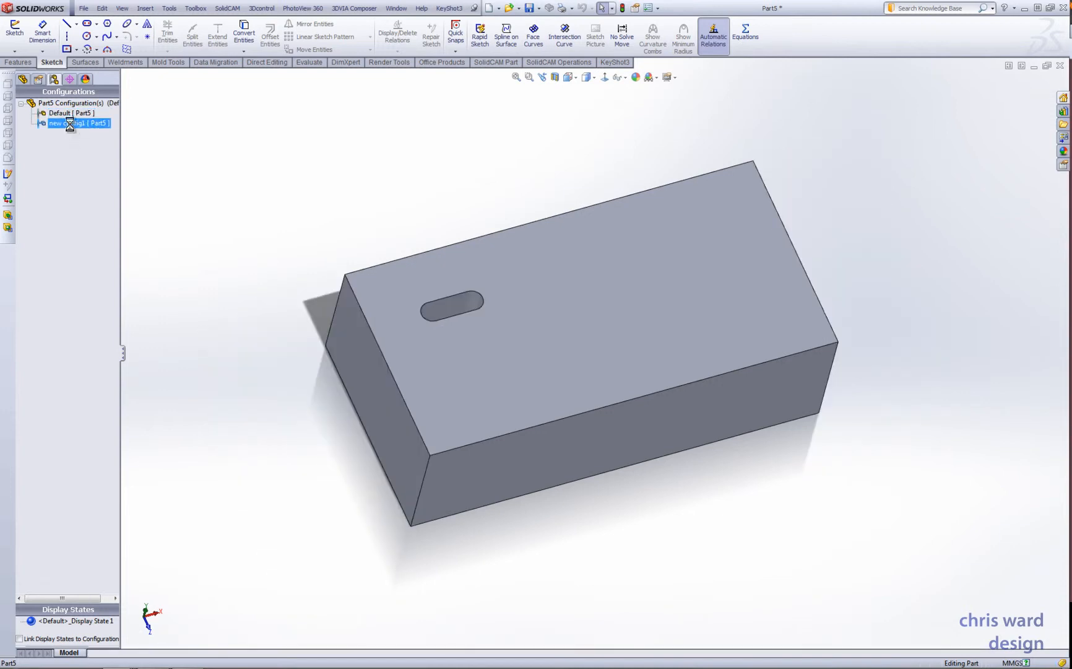
pyautogui.click(76, 117)
pyautogui.doubleClick(75, 115)
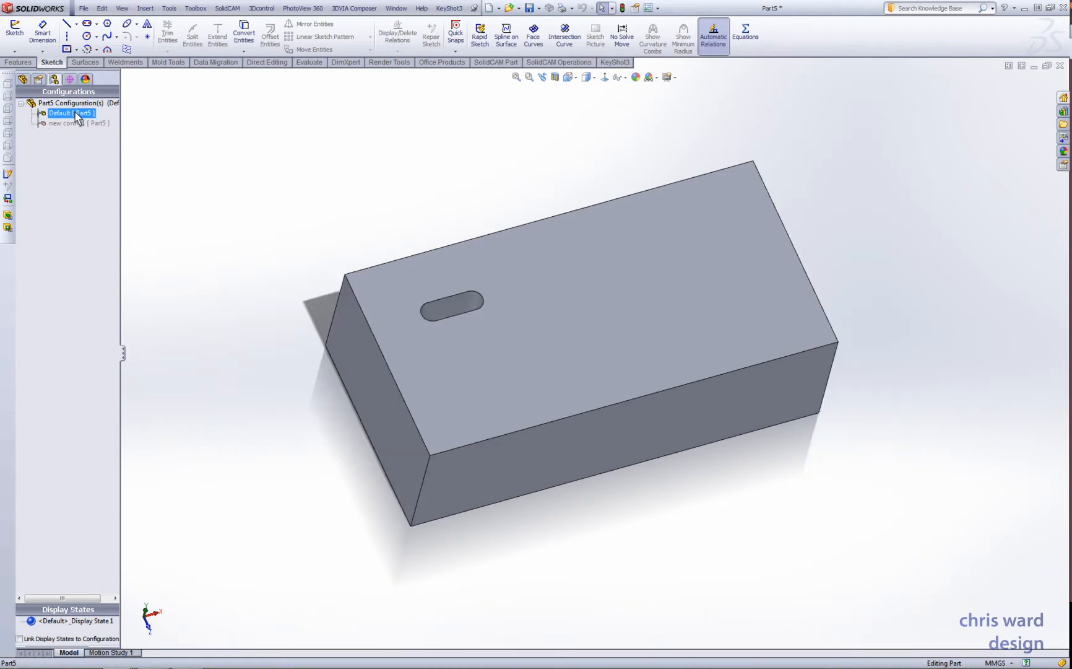
pyautogui.click(78, 123)
pyautogui.doubleClick(78, 124)
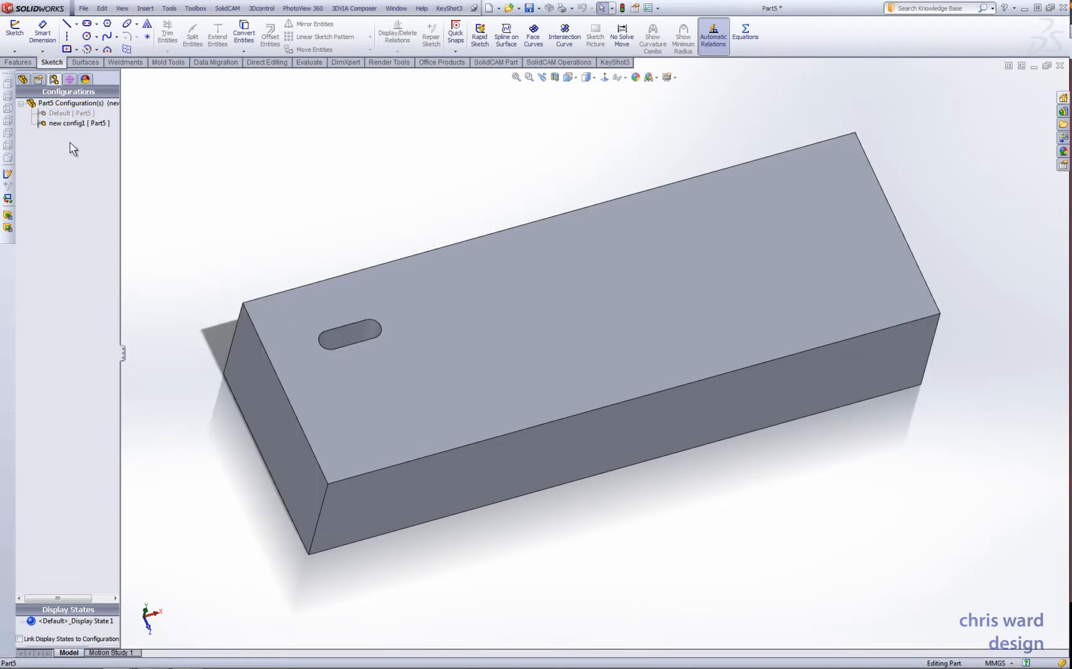
pyautogui.click(72, 115)
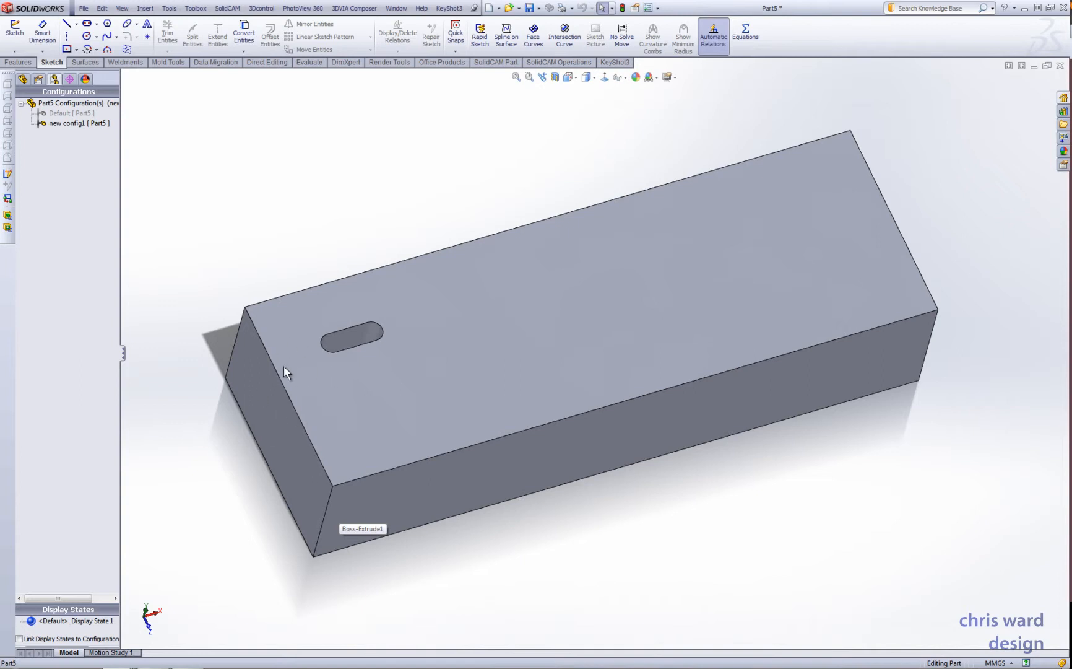
# - Inspect the slot's size and position dimensions in new config1, then clear the selection
pyautogui.click(345, 336)
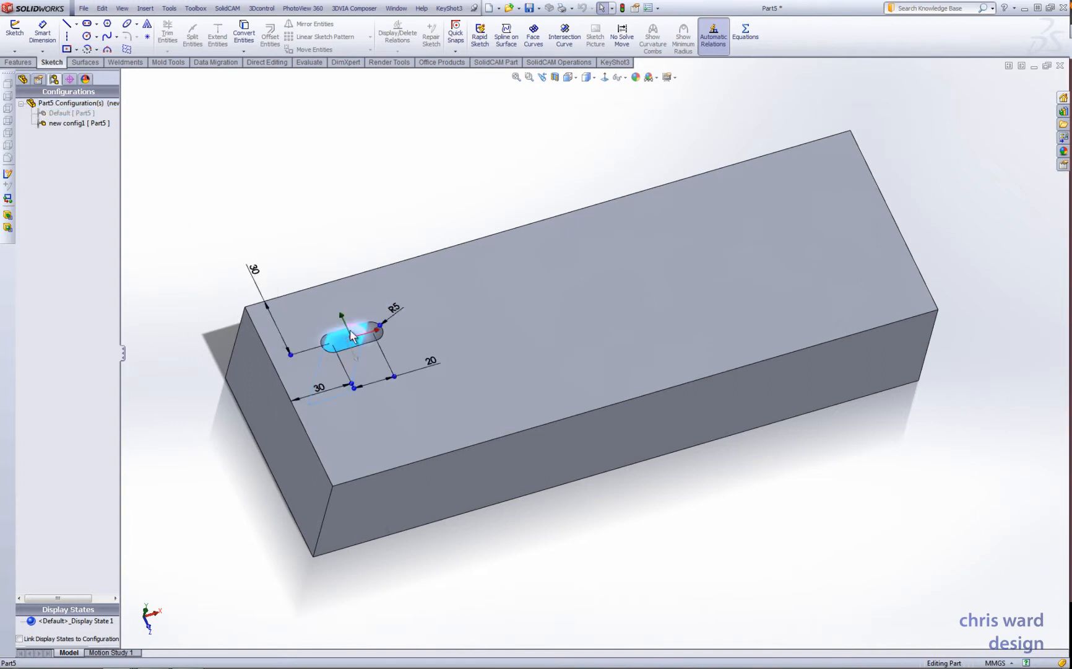
pyautogui.moveTo(374, 348); pyautogui.dragTo(354, 326, button='middle')
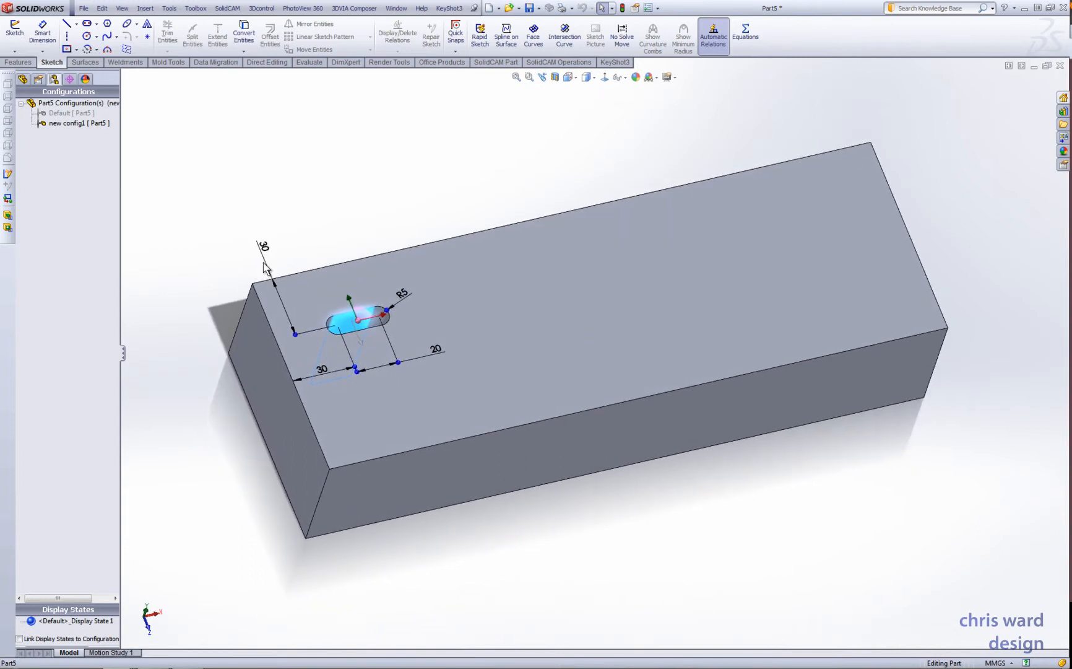
pyautogui.click(55, 115)
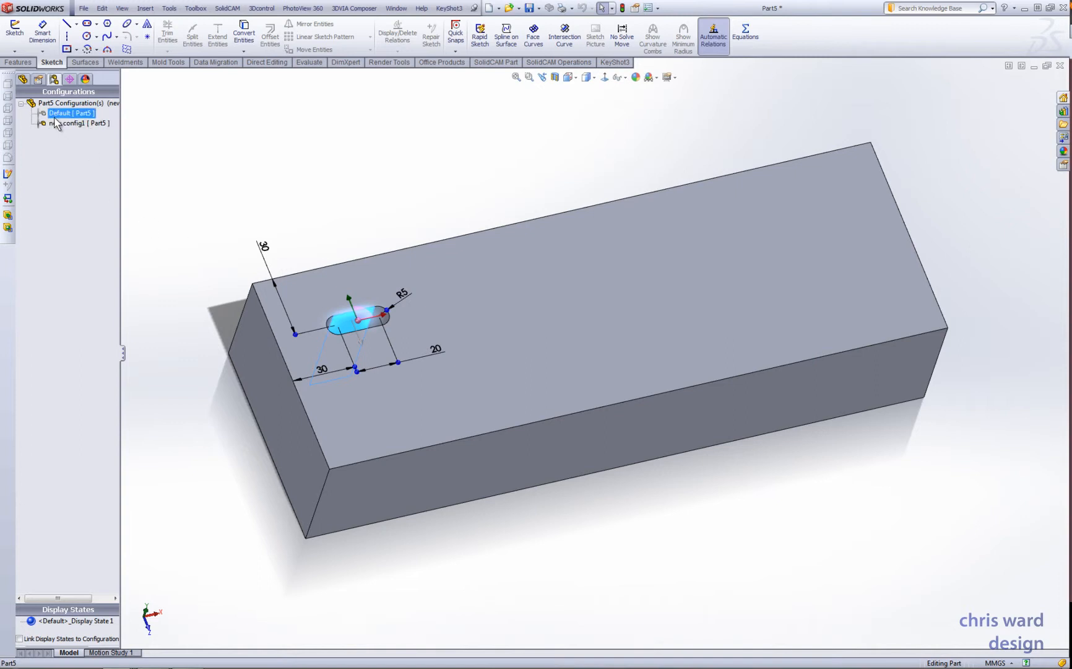
pyautogui.doubleClick(55, 123)
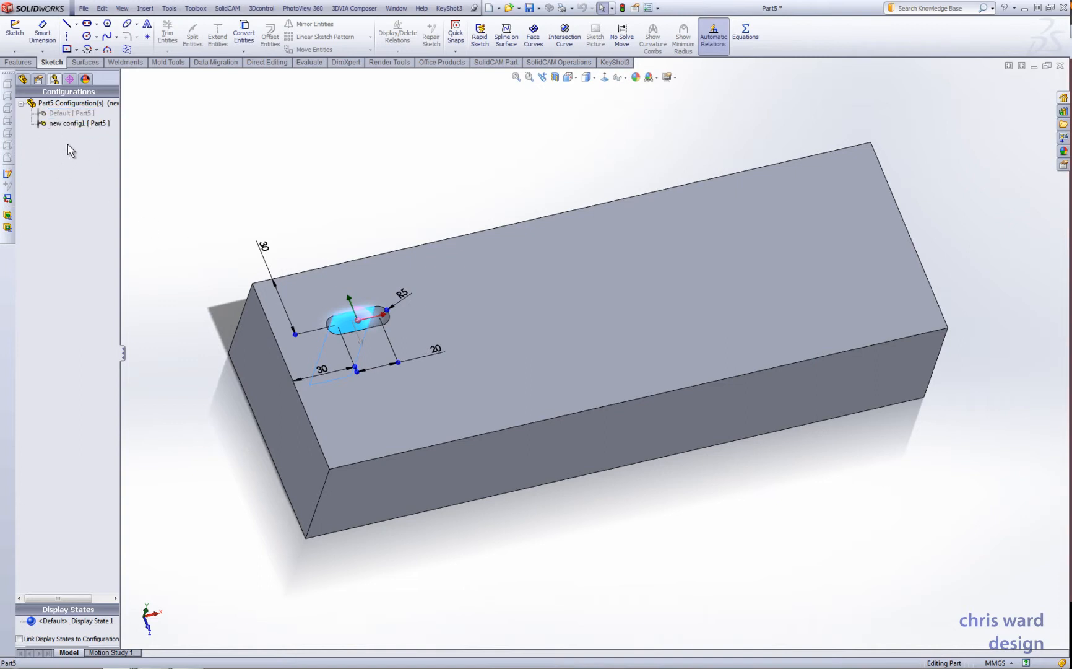
pyautogui.click(74, 113)
pyautogui.click(259, 153)
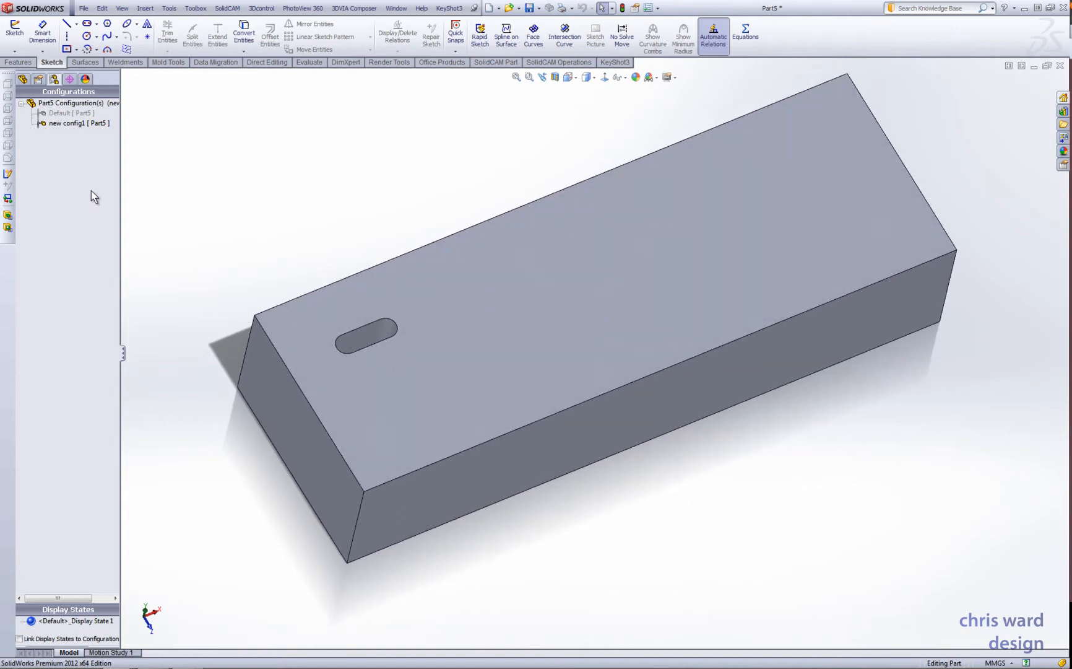
# - Add another configuration named "new config2" to the part
pyautogui.rightClick(74, 162)
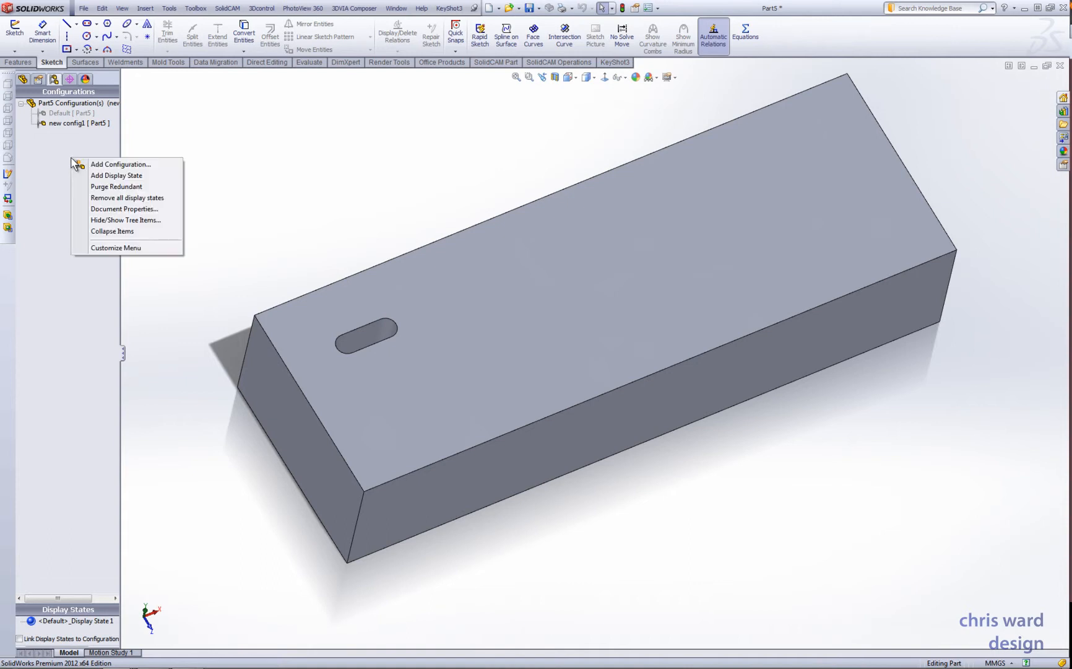
pyautogui.click(122, 166)
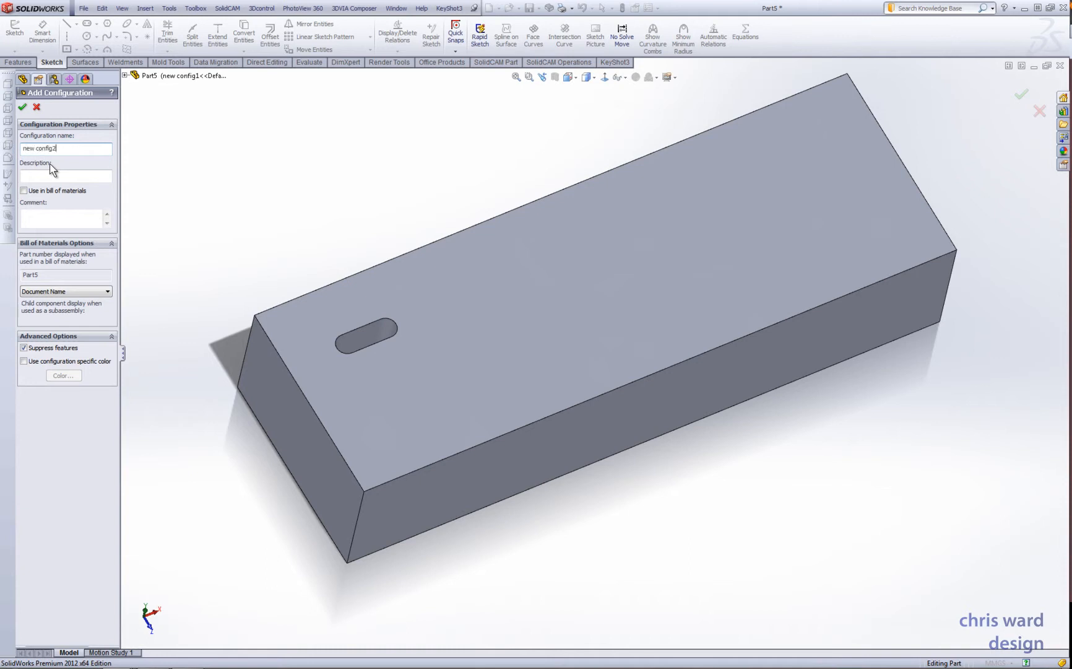
pyautogui.press('Return')
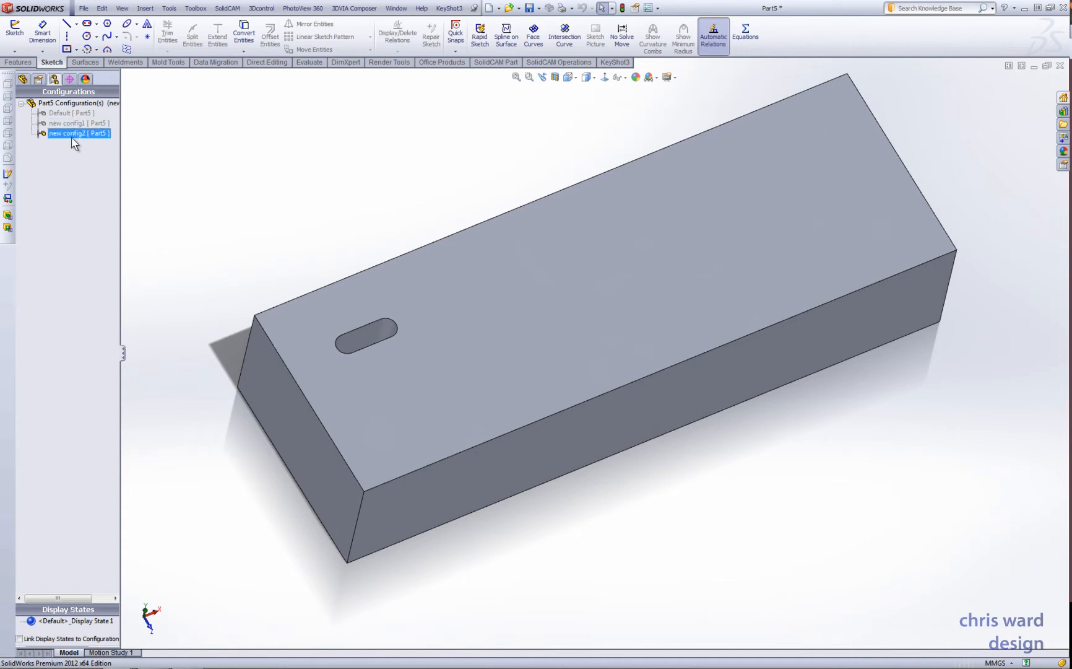
# - Configure the slot cut feature so that it is suppressed only in new config2, and apply the configuration table
pyautogui.click(22, 80)
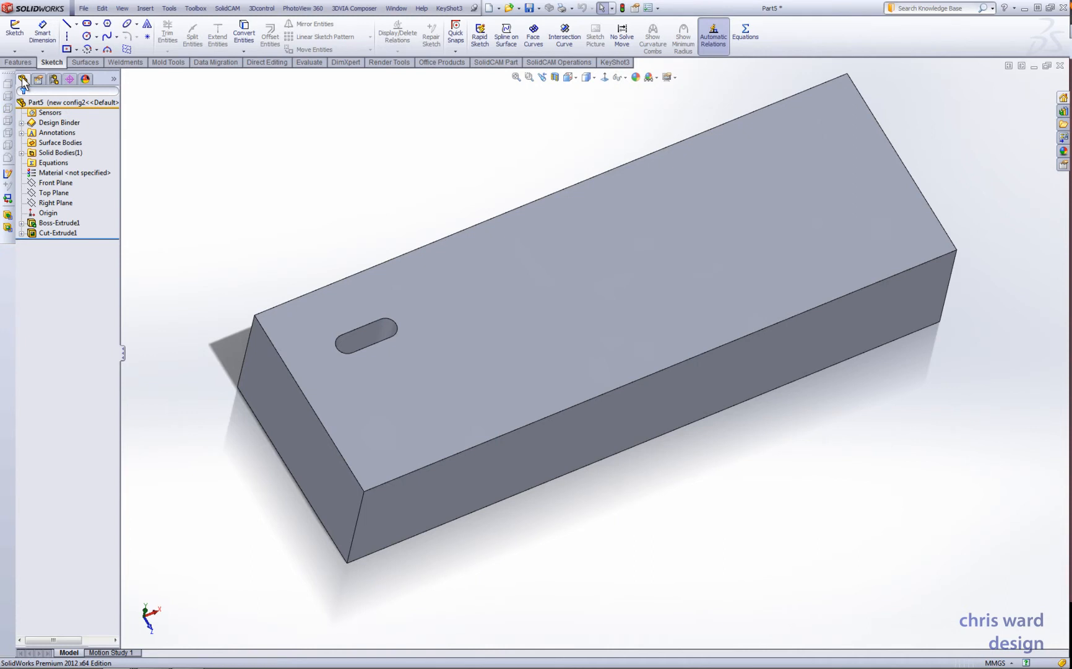
pyautogui.click(49, 231)
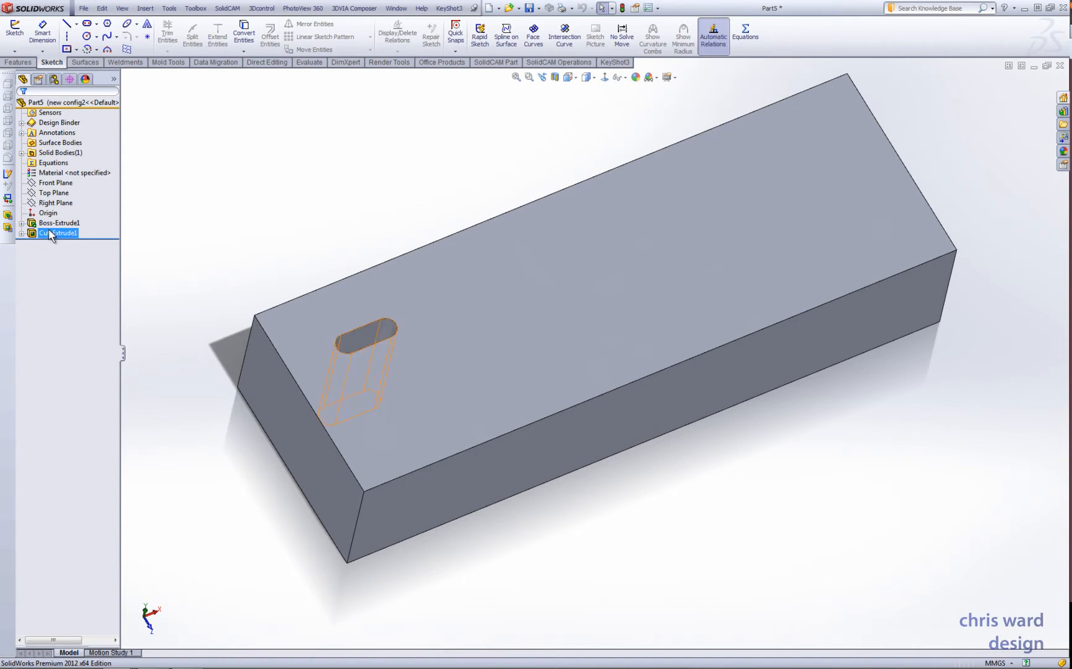
pyautogui.rightClick(51, 234)
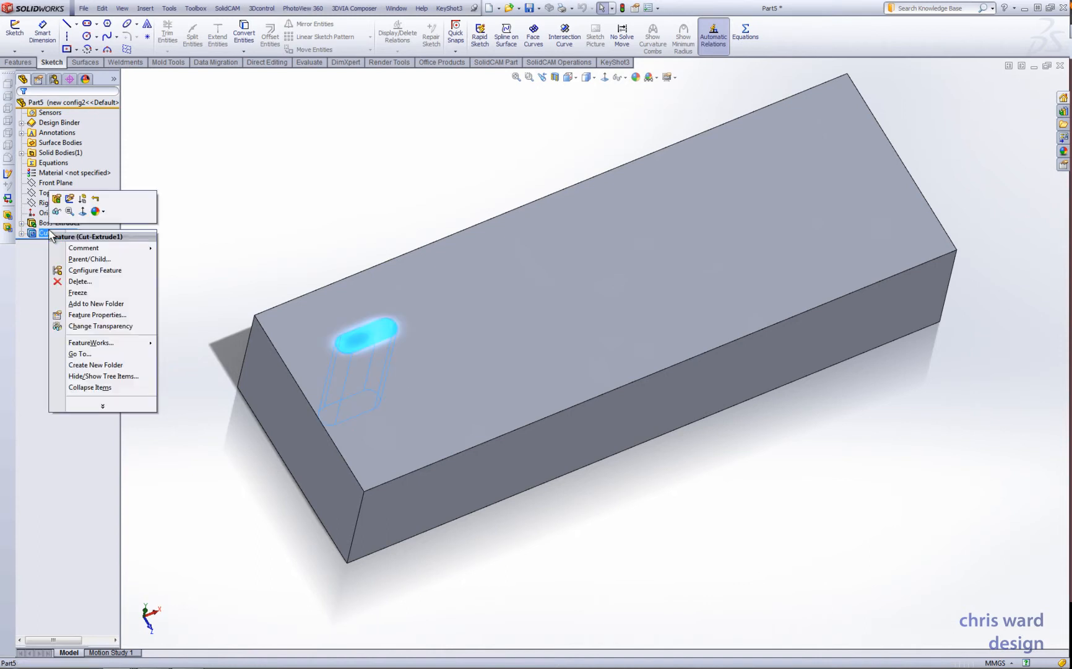
pyautogui.click(112, 276)
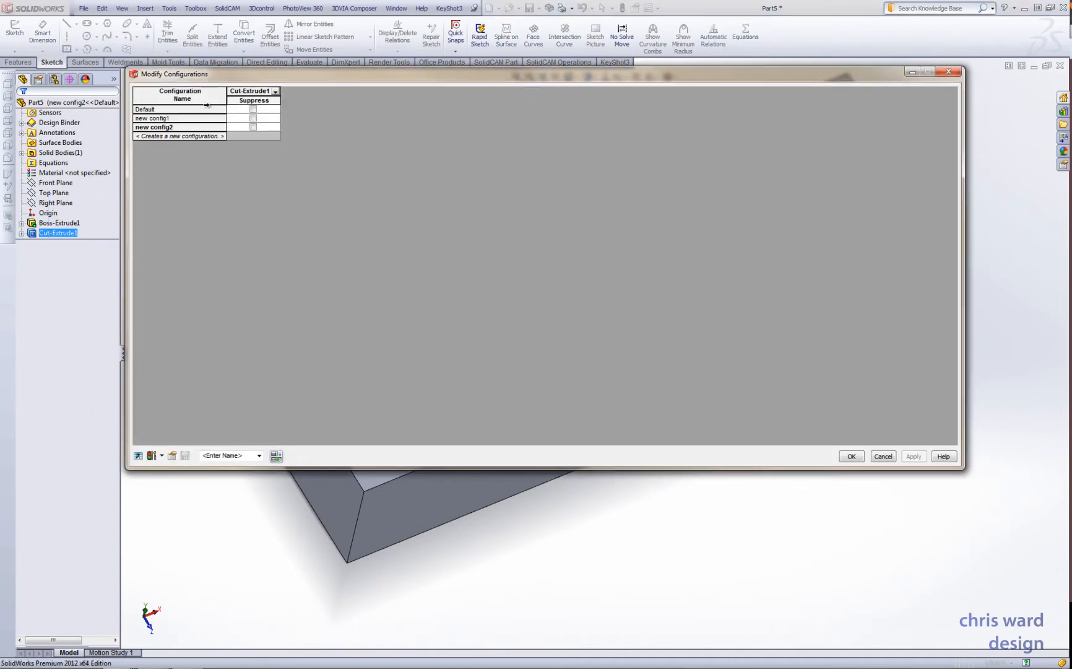
pyautogui.moveTo(210, 77); pyautogui.dragTo(519, 304)
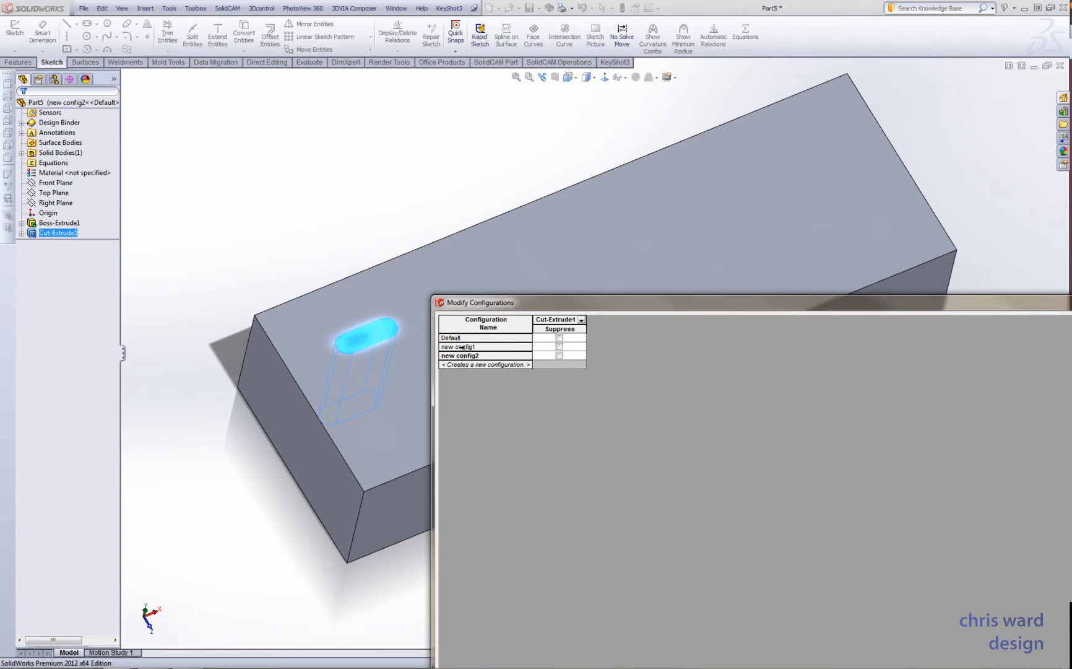
pyautogui.click(559, 355)
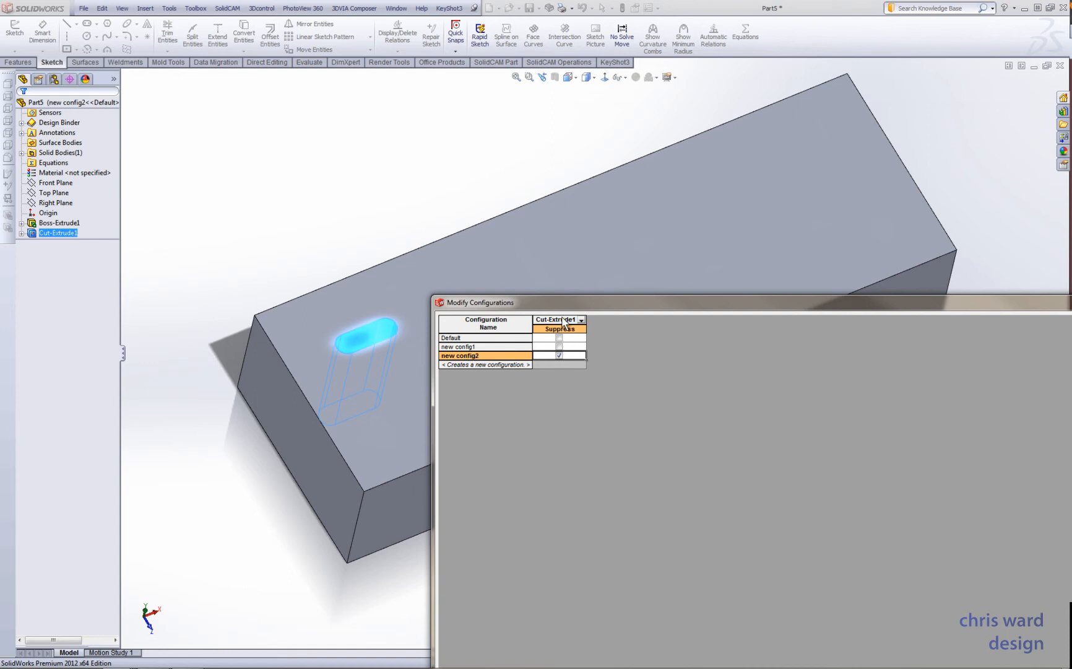
pyautogui.moveTo(566, 310); pyautogui.dragTo(319, 161)
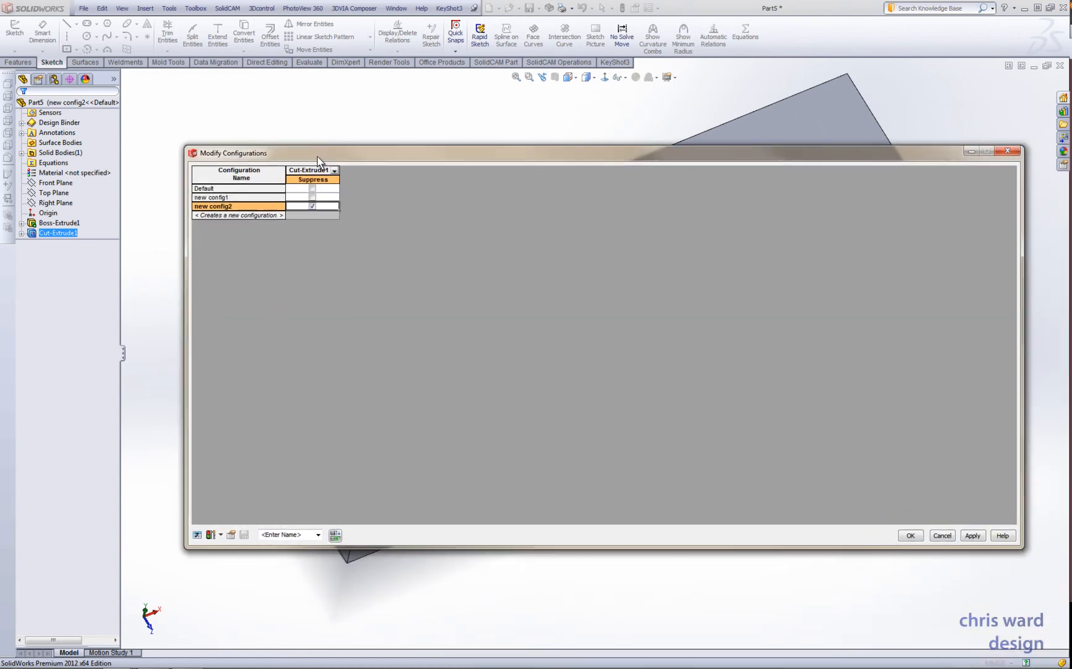
pyautogui.click(911, 536)
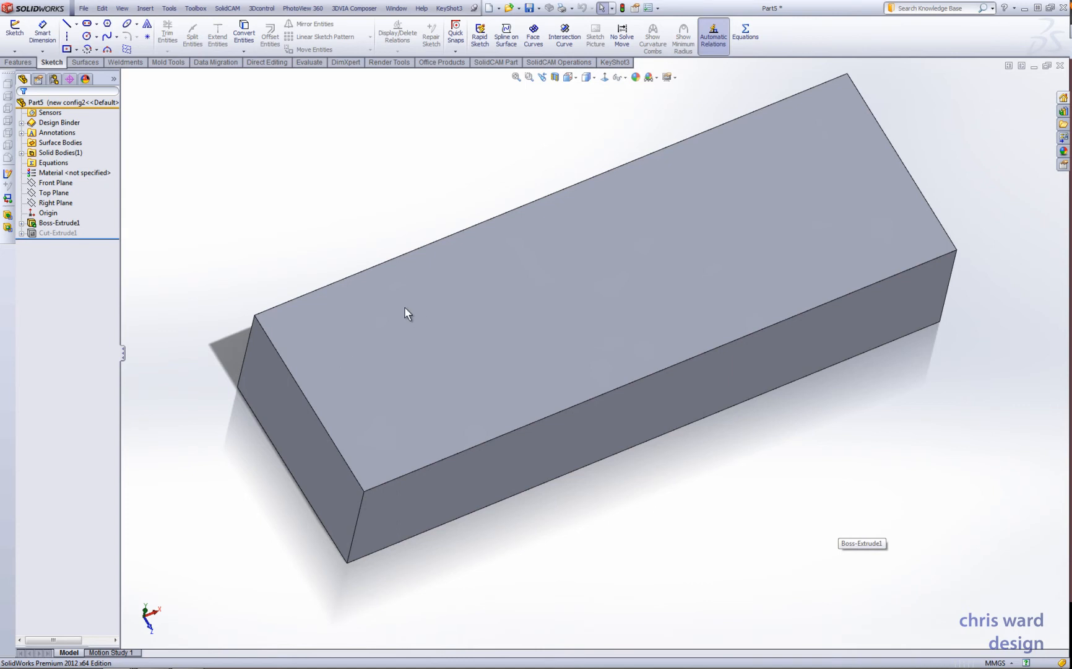
# - Activate new config1 and then the Default configuration to compare the block's length and slot across the configurations
pyautogui.click(54, 80)
pyautogui.click(68, 135)
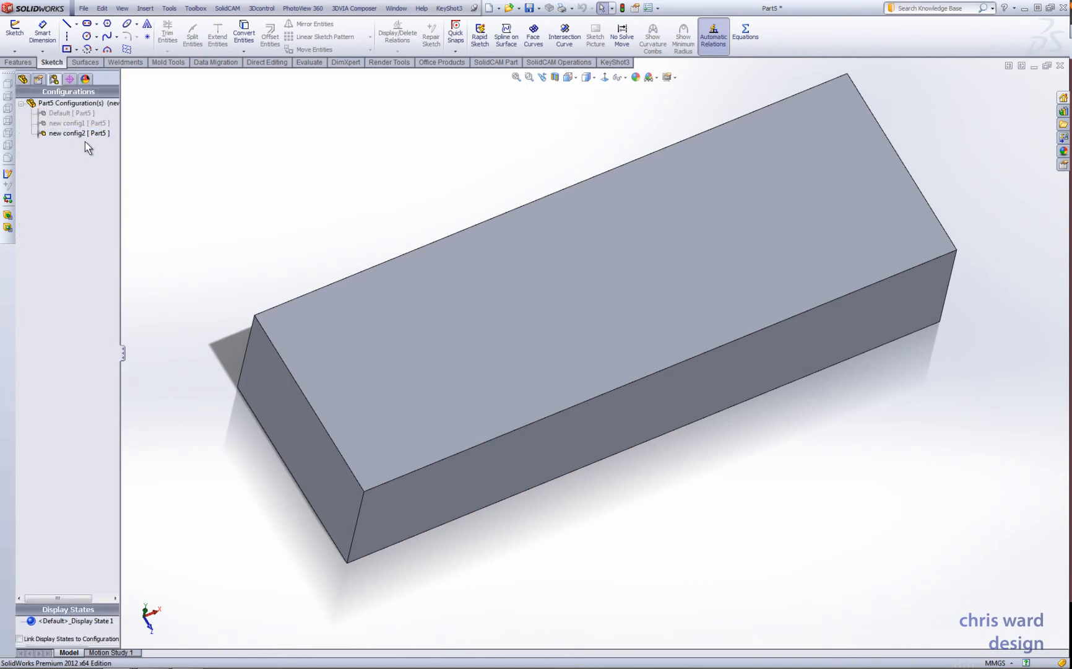
pyautogui.click(78, 127)
pyautogui.doubleClick(79, 125)
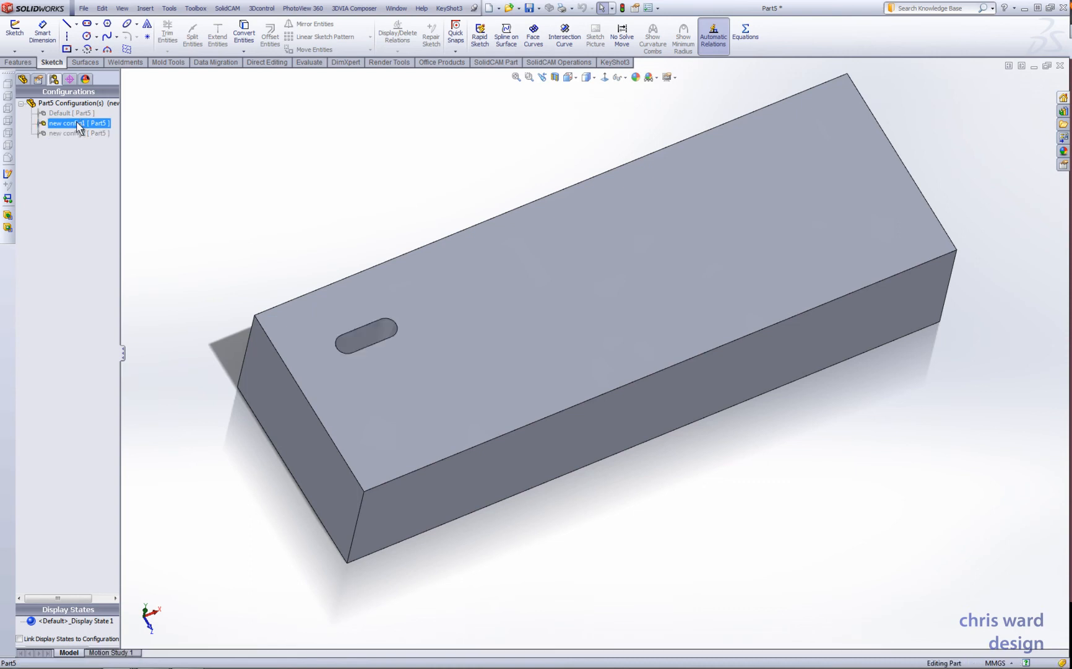
pyautogui.doubleClick(78, 113)
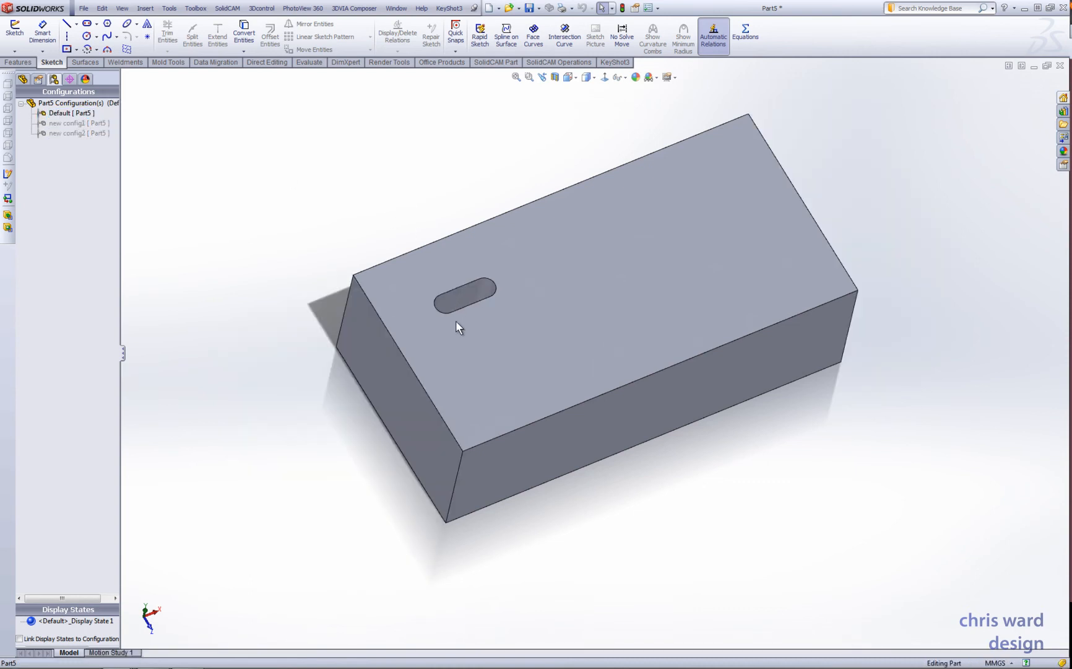
pyautogui.moveTo(475, 307)
pyautogui.mouseDown(button='middle')
pyautogui.moveTo(434, 301)
pyautogui.moveTo(448, 308)
pyautogui.mouseUp(button='middle')
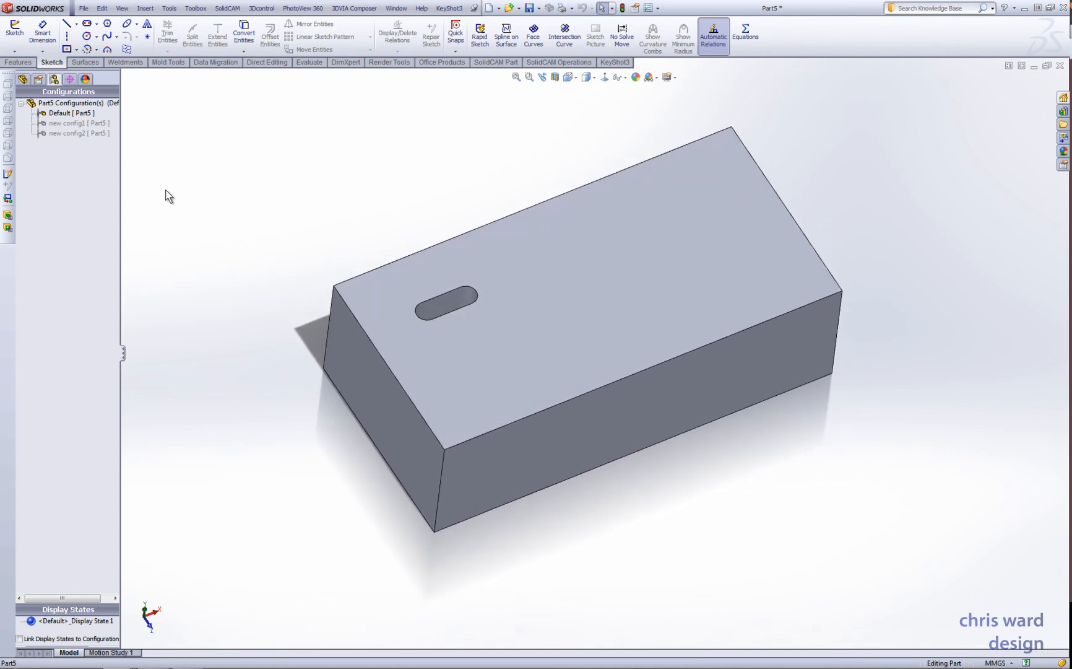
pyautogui.moveTo(575, 213); pyautogui.dragTo(522, 301, button='middle')
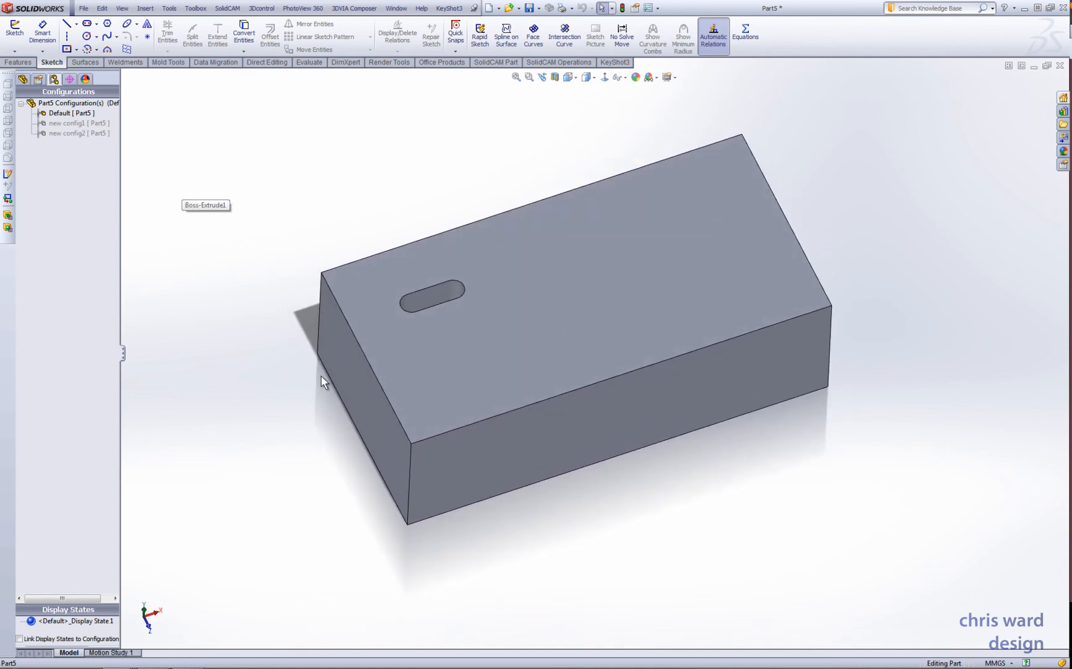